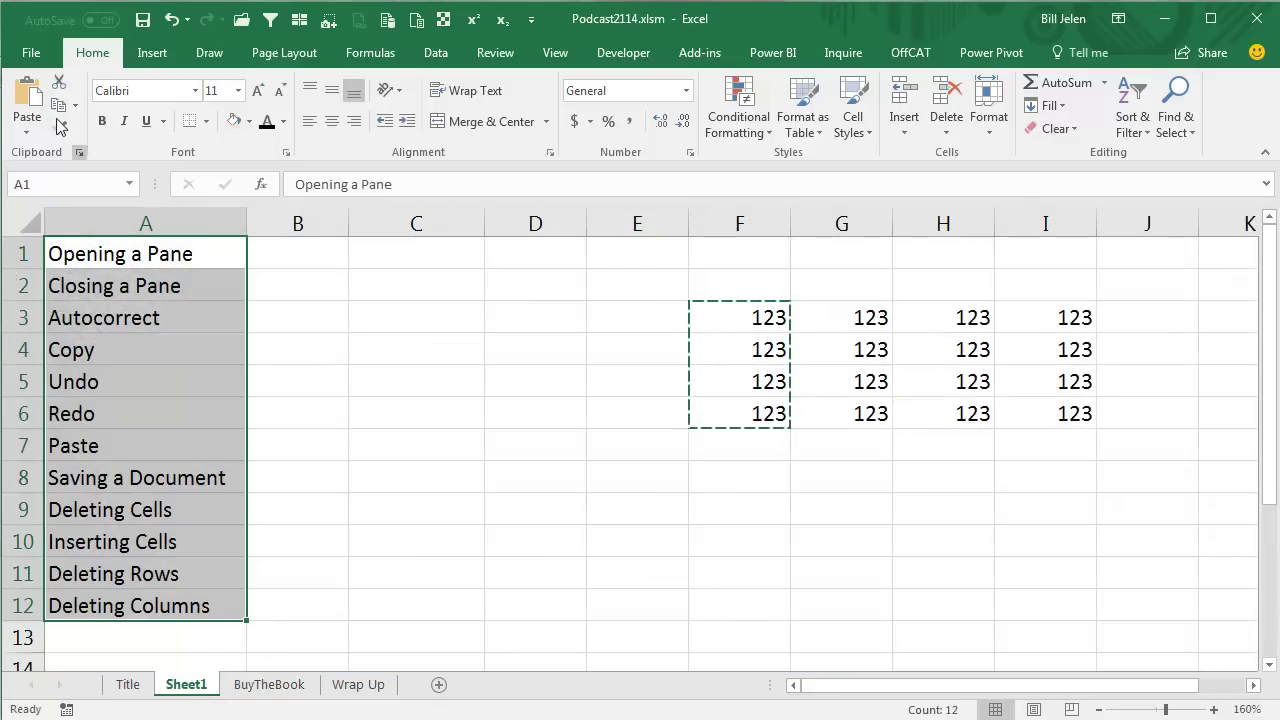
- Open the File backstage Info page for the Podcast2114 workbook
{"action": "left_click", "coordinate": [31, 52]}
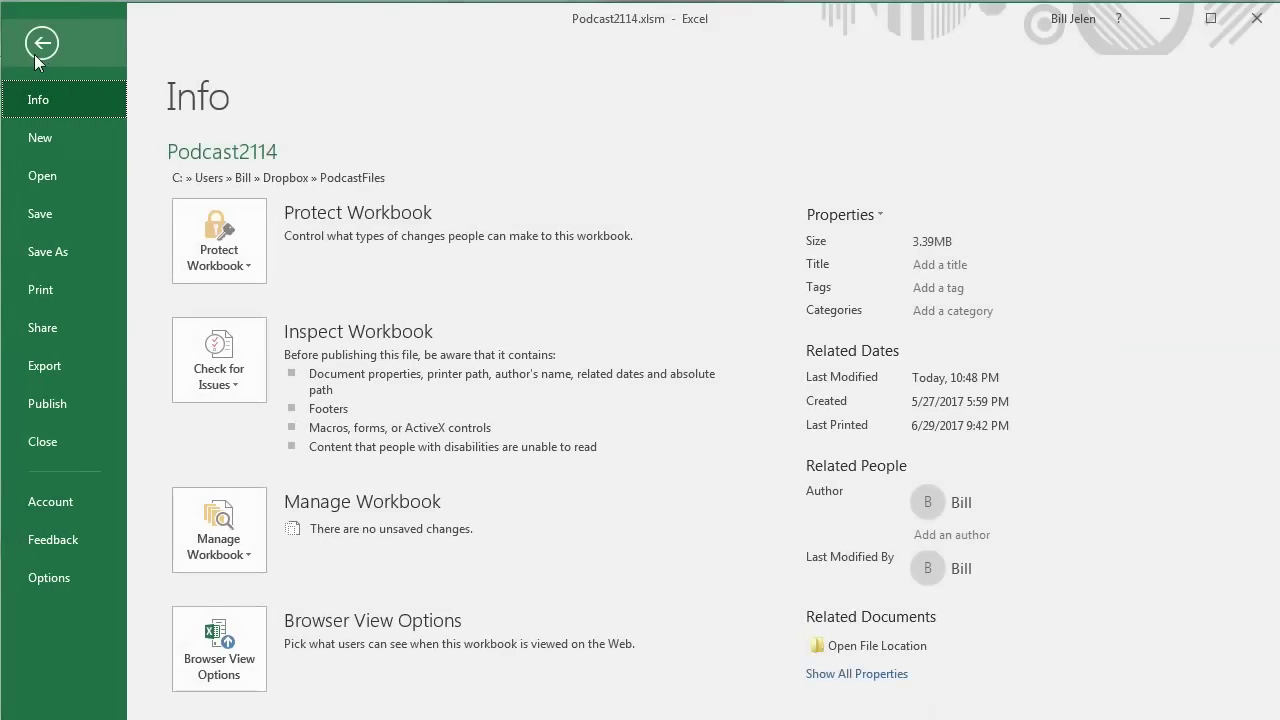
- Check the Sound Scheme list under Options > Ease of Access, leave it on Modern, and close with OK
{"action": "left_click", "coordinate": [37, 569]}
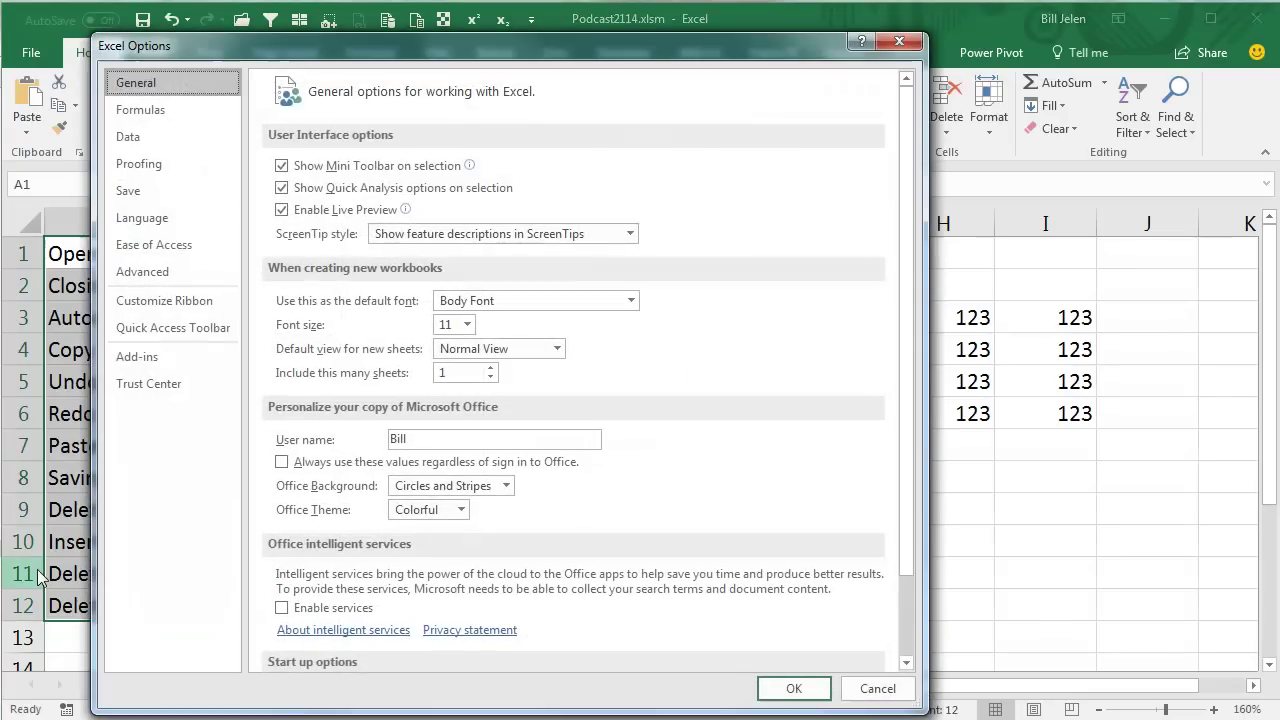
{"action": "left_click", "coordinate": [148, 248]}
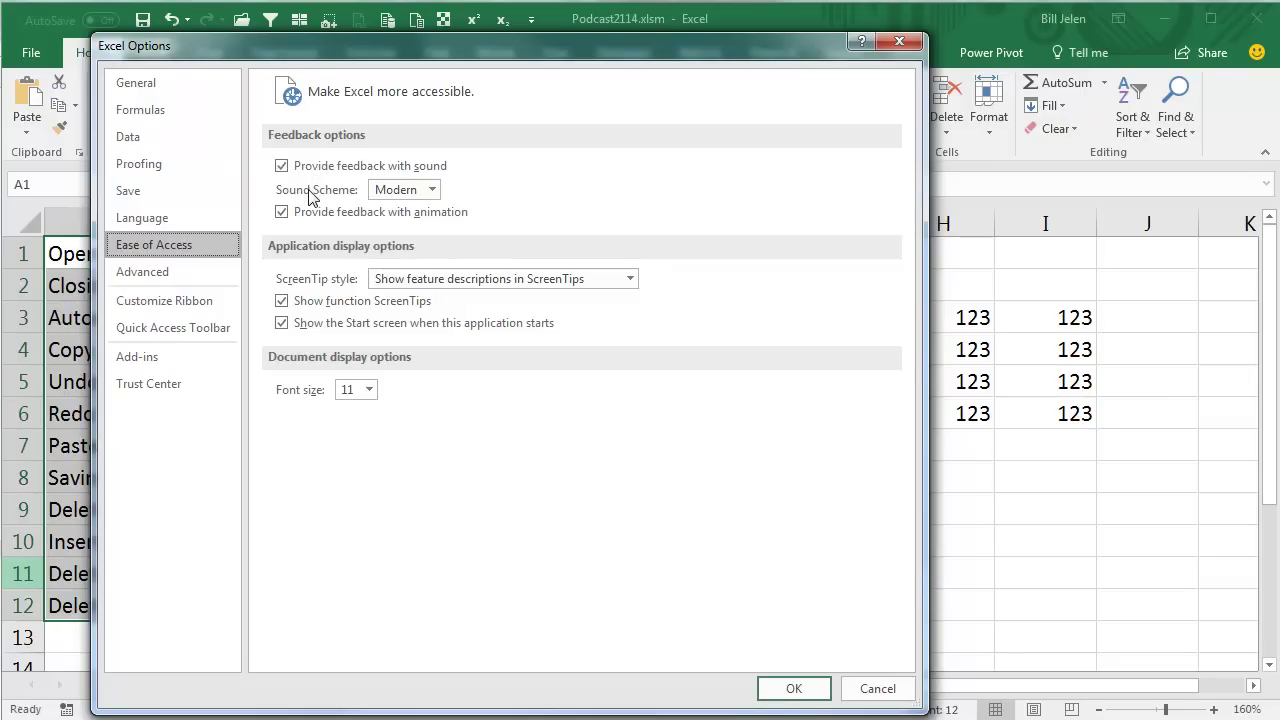
{"action": "left_click", "coordinate": [433, 190]}
{"action": "left_click", "coordinate": [435, 191]}
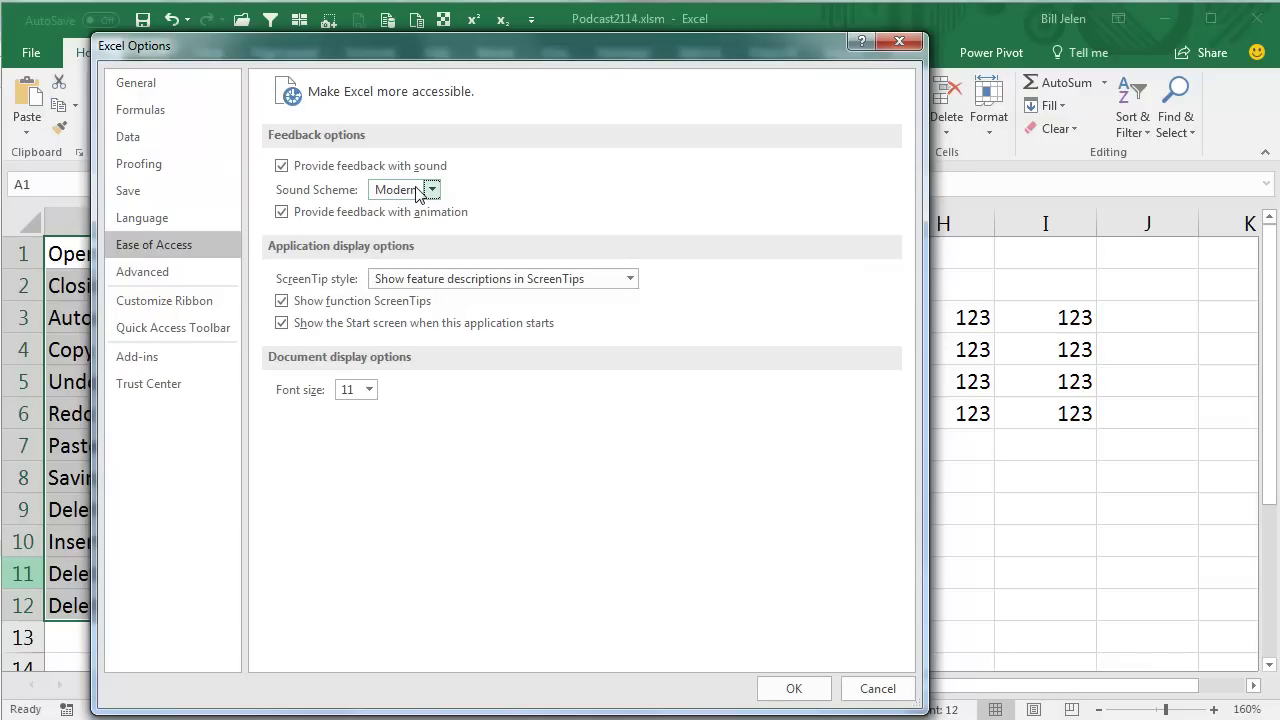
{"action": "left_click", "coordinate": [793, 689]}
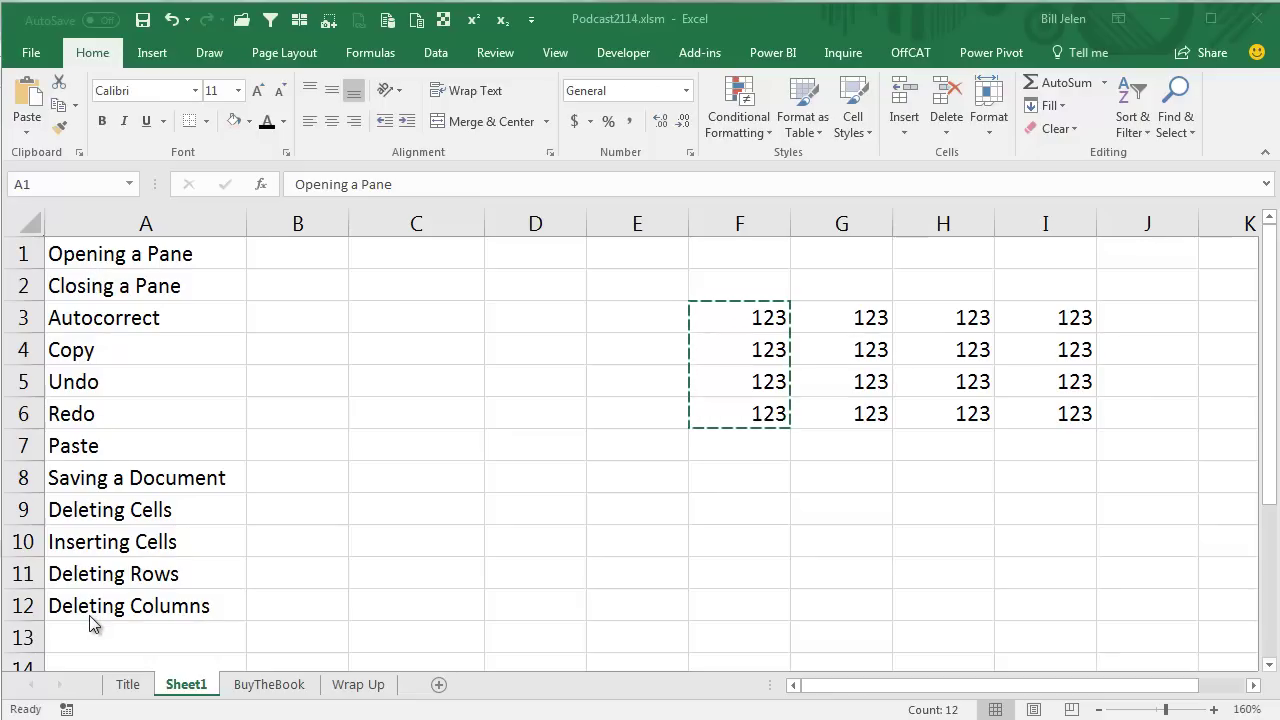
{"action": "left_click", "coordinate": [90, 256]}
{"action": "right_click", "coordinate": [97, 260]}
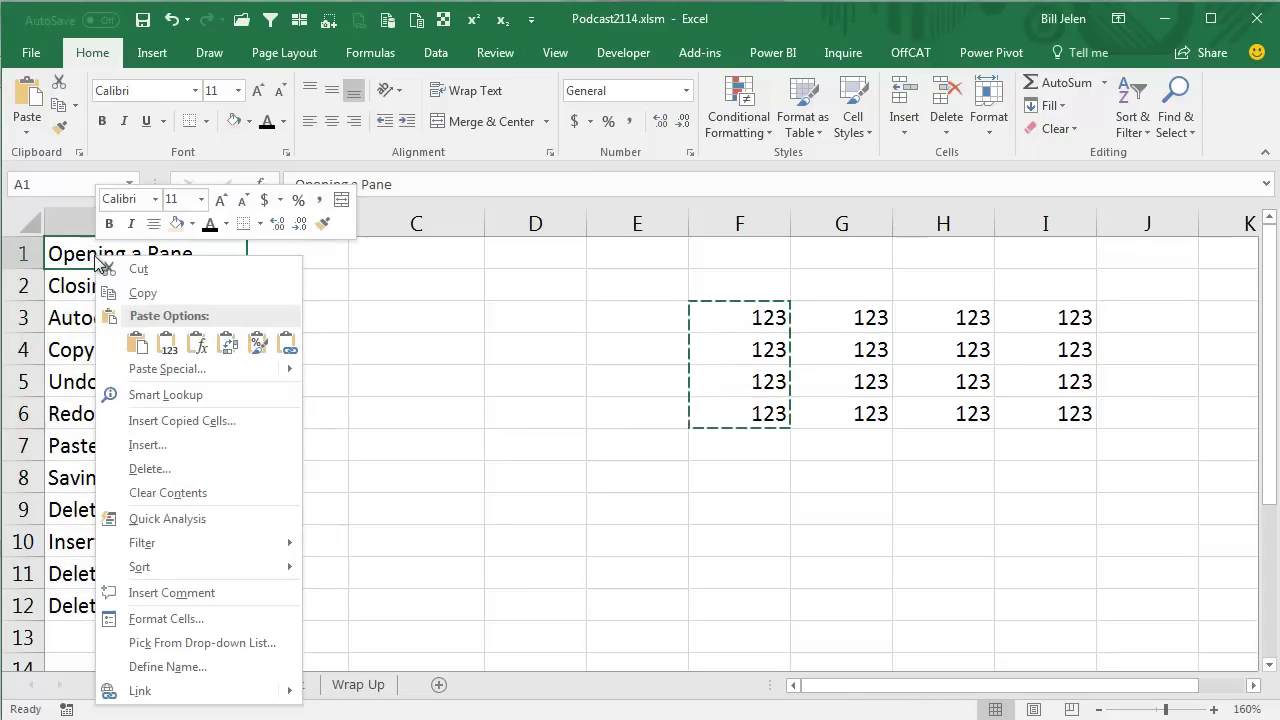
{"action": "left_click", "coordinate": [140, 394]}
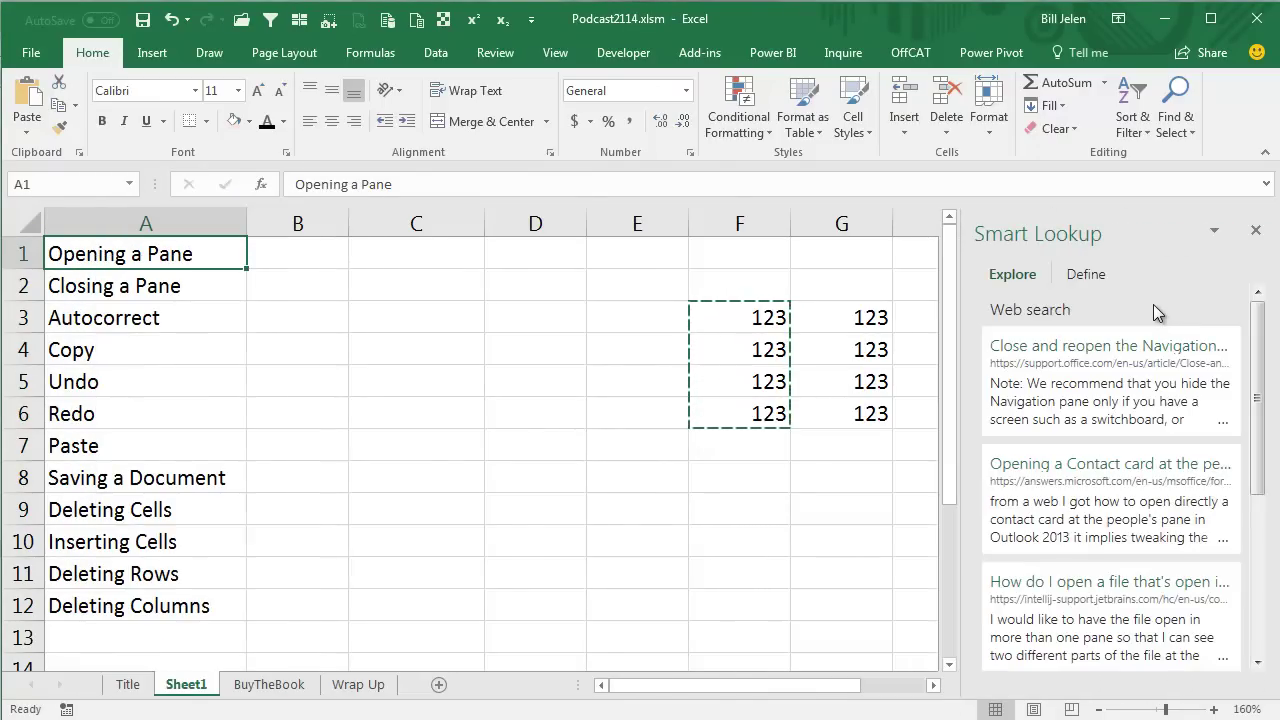
{"action": "left_click", "coordinate": [1256, 232]}
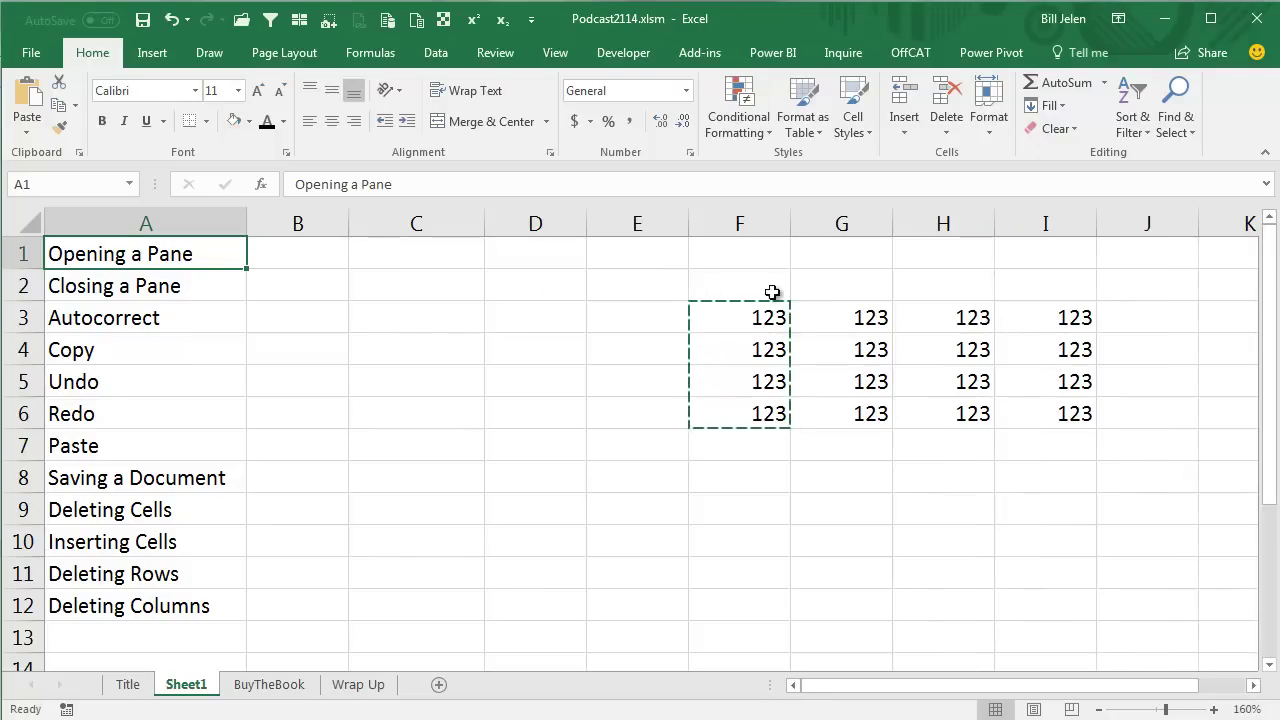
- Enter WAY in C2, copy it, and paste it into C4
{"action": "left_click", "coordinate": [418, 291]}
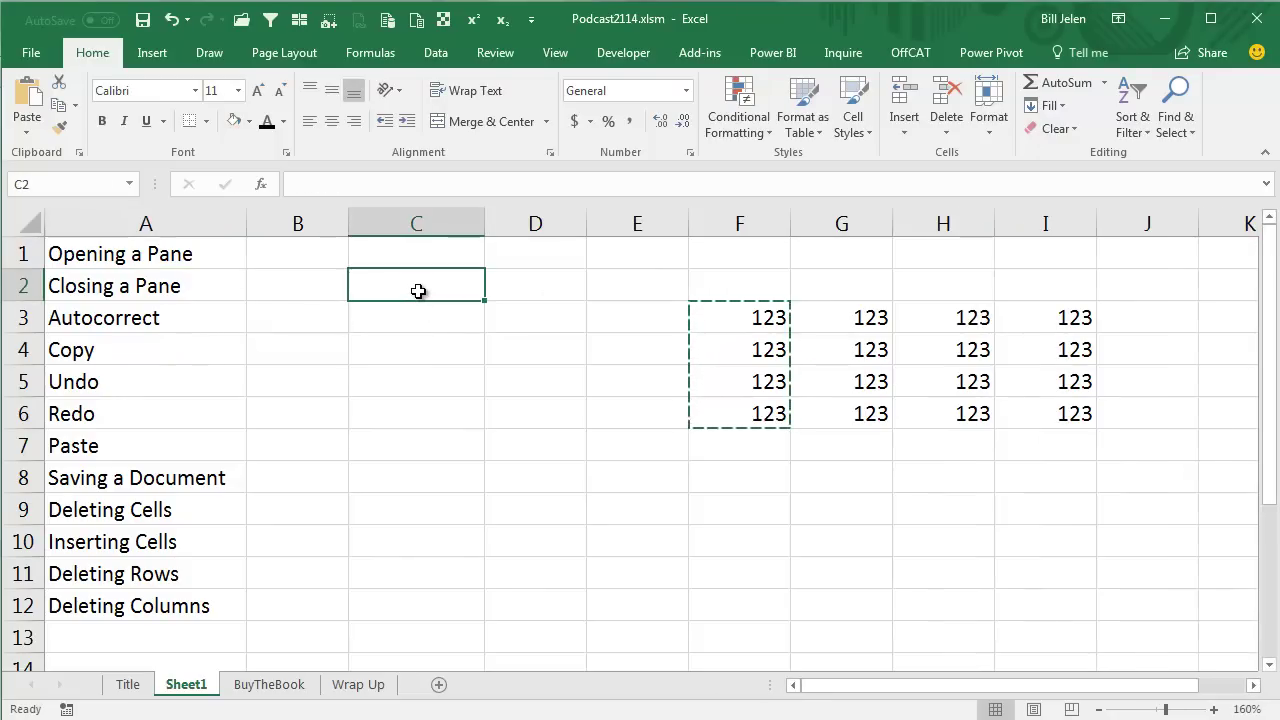
{"action": "type", "text": "WYA"}
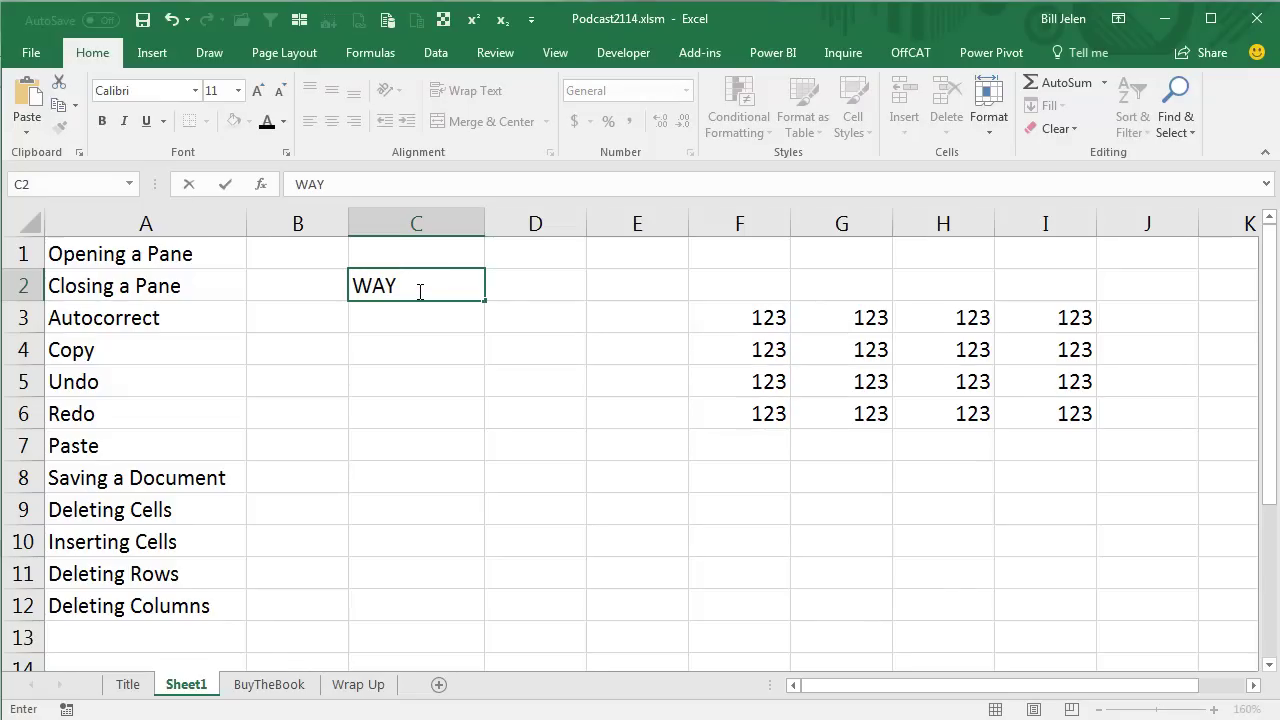
{"action": "key", "text": "ctrl+Return"}
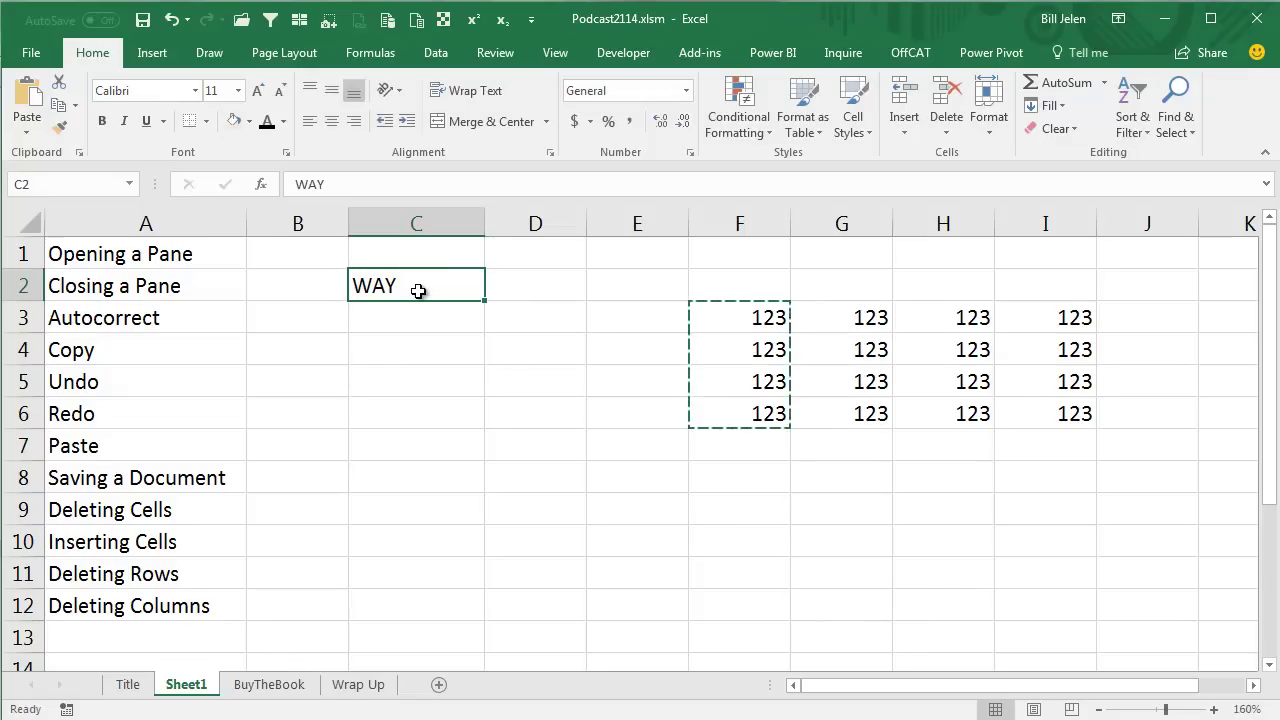
{"action": "key", "text": "ctrl+c"}
{"action": "key", "text": "Down"}
{"action": "key", "text": "Down"}
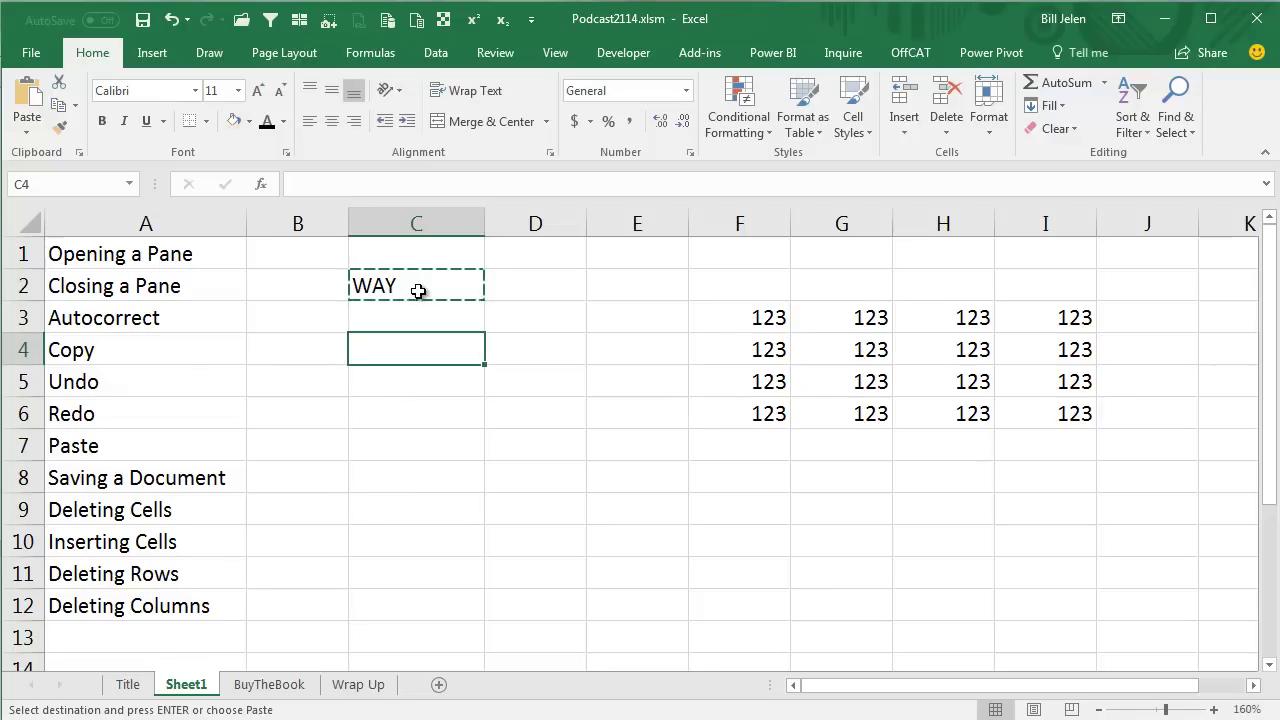
{"action": "key", "text": "ctrl+v"}
- Paste WAY into C5, undo and redo that paste, then save the workbook
{"action": "key", "text": "Up"}
{"action": "key", "text": "Up"}
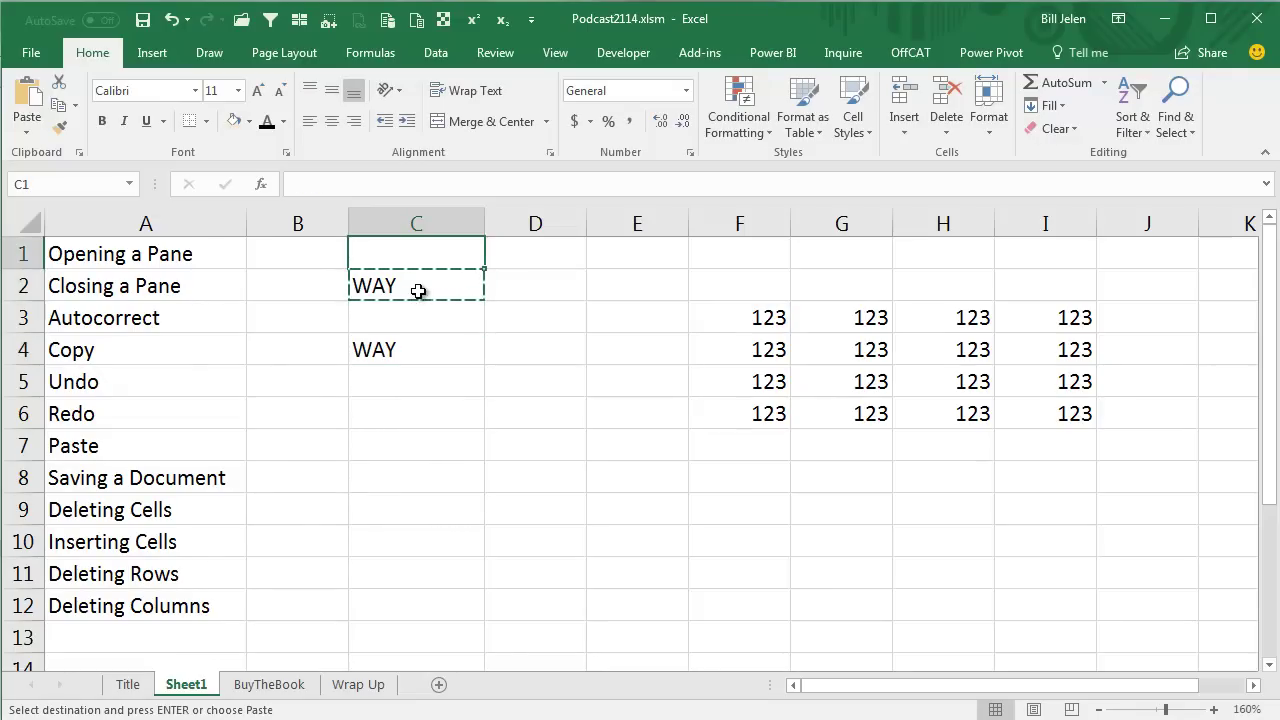
{"action": "key", "text": "Down"}
{"action": "key", "text": "Down"}
{"action": "key", "text": "Down"}
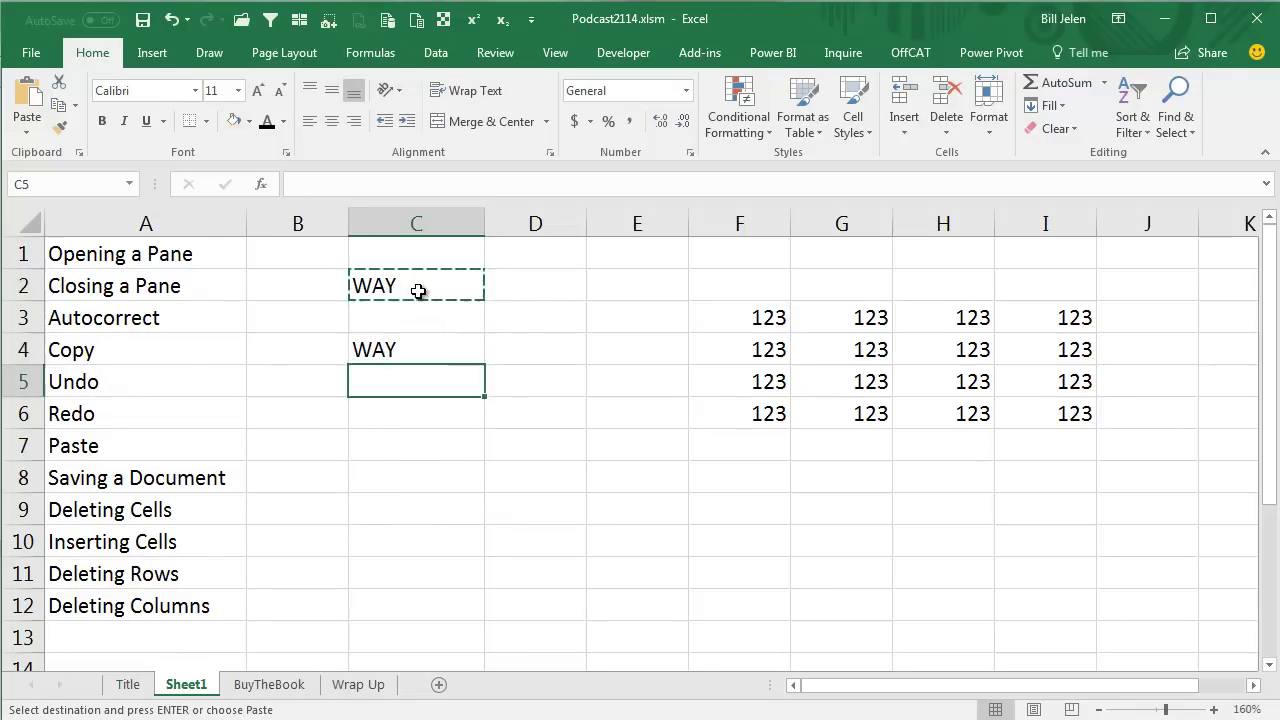
{"action": "key", "text": "ctrl+v"}
{"action": "key", "text": "ctrl+z"}
{"action": "key", "text": "ctrl+y"}
{"action": "key", "text": "ctrl+s"}
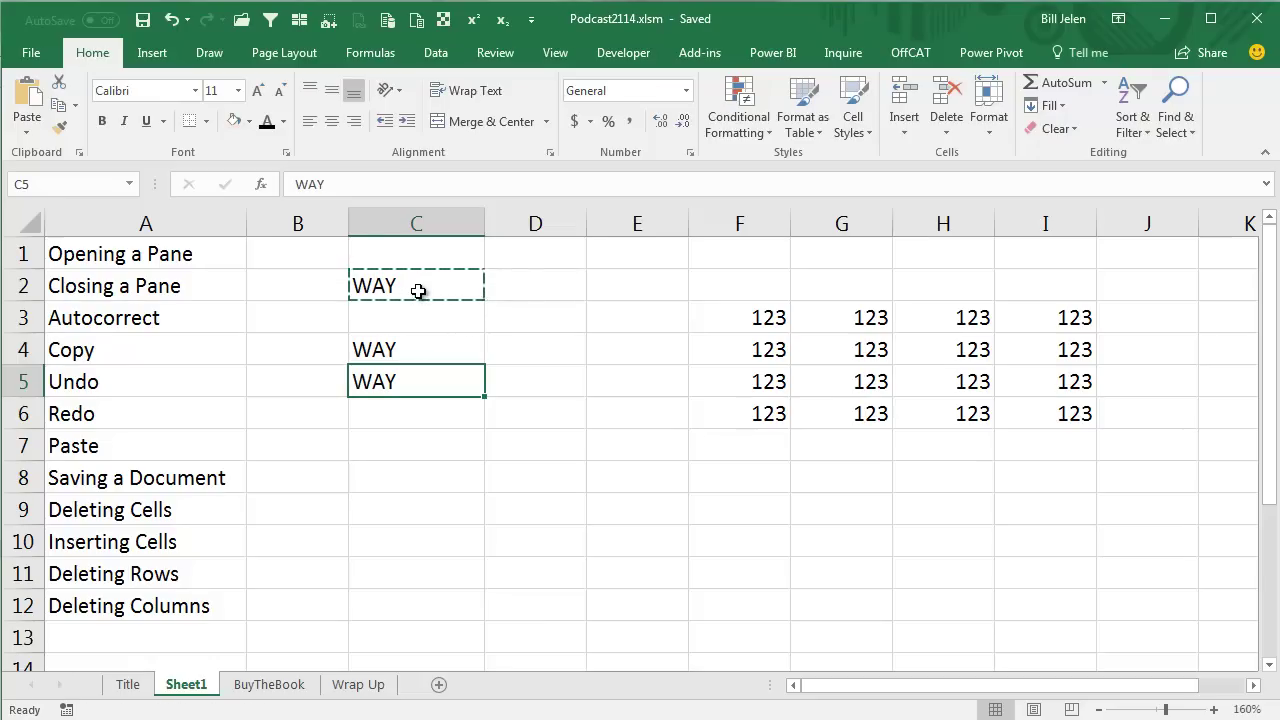
- Save the workbook, then clear the 123 values in G3:H6
{"action": "key", "text": "ctrl+s"}
{"action": "key", "text": "Right"}
{"action": "key", "text": "Right"}
{"action": "key", "text": "Right"}
{"action": "key", "text": "Right"}
{"action": "key", "text": "Up"}
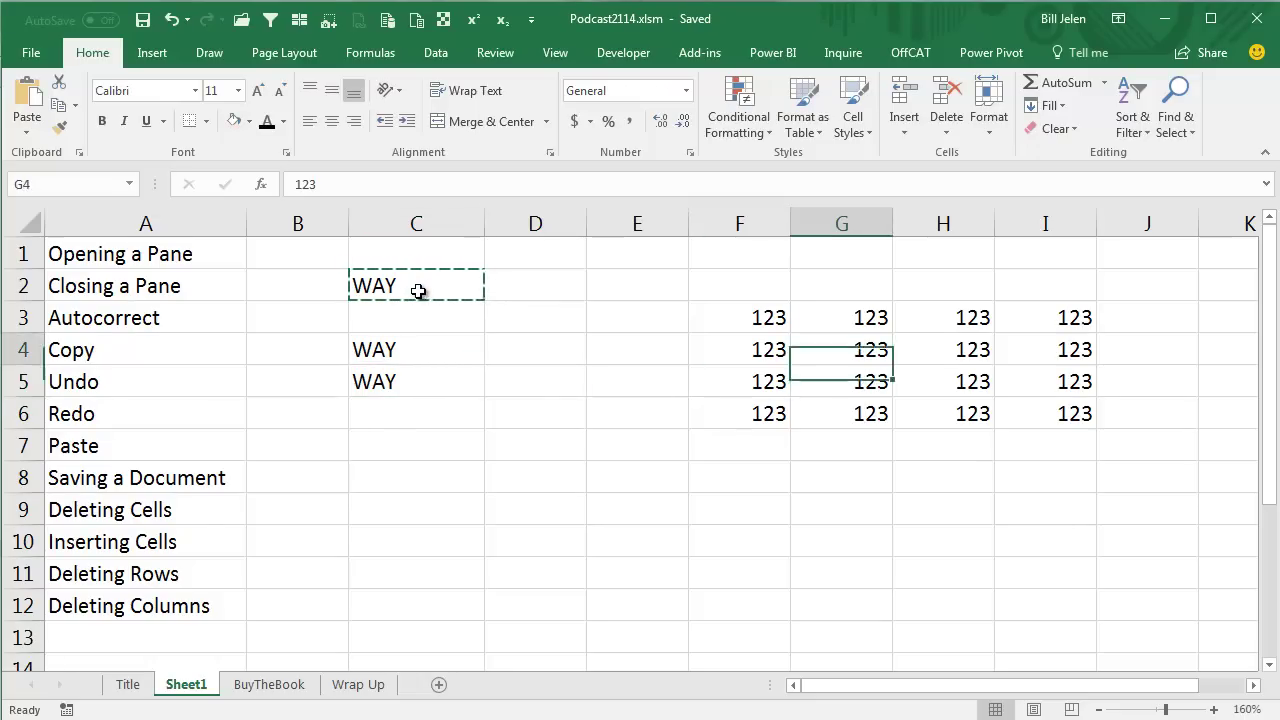
{"action": "key", "text": "Up"}
{"action": "key", "text": "shift+Down"}
{"action": "key", "text": "shift+Down"}
{"action": "key", "text": "shift+Down"}
{"action": "key", "text": "shift+Right"}
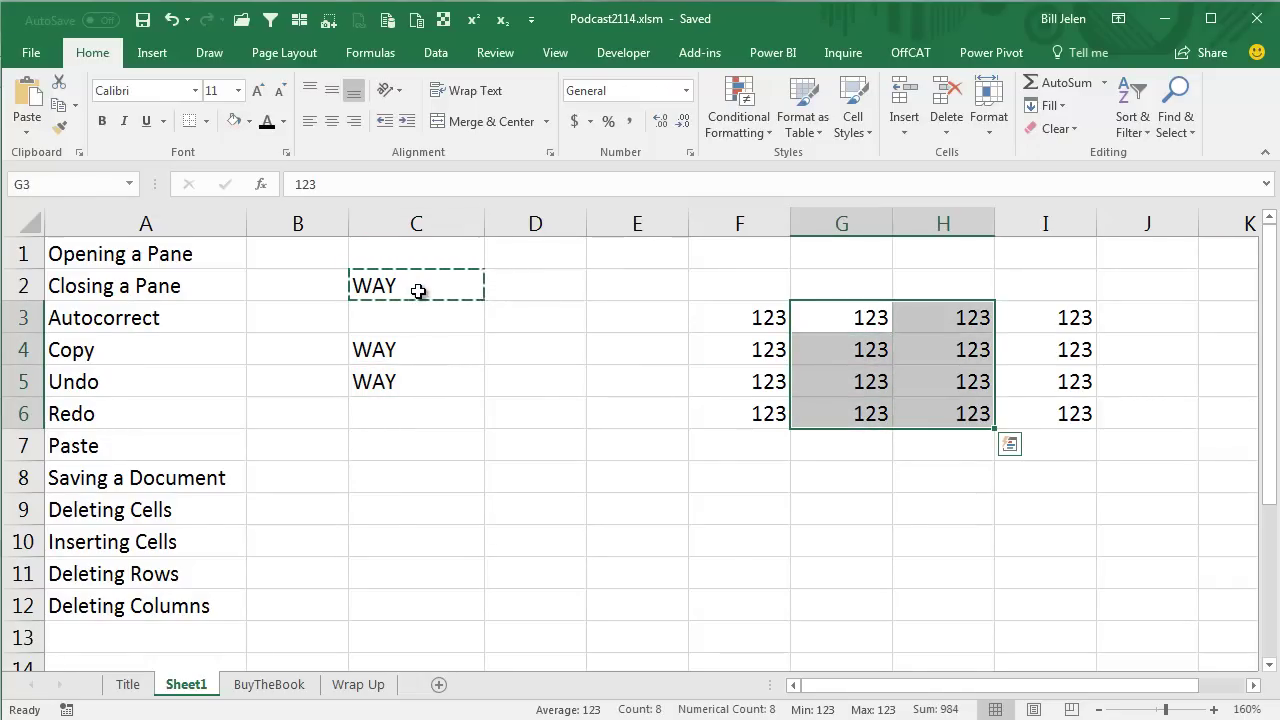
{"action": "key", "text": "Delete"}
- Clear the 123 values in cells I3 through I6
{"action": "key", "text": "Right"}
{"action": "key", "text": "Right"}
{"action": "key", "text": "Delete"}
{"action": "key", "text": "Down"}
{"action": "key", "text": "Delete"}
{"action": "key", "text": "Down"}
{"action": "key", "text": "Delete"}
{"action": "key", "text": "Down"}
{"action": "key", "text": "Delete"}
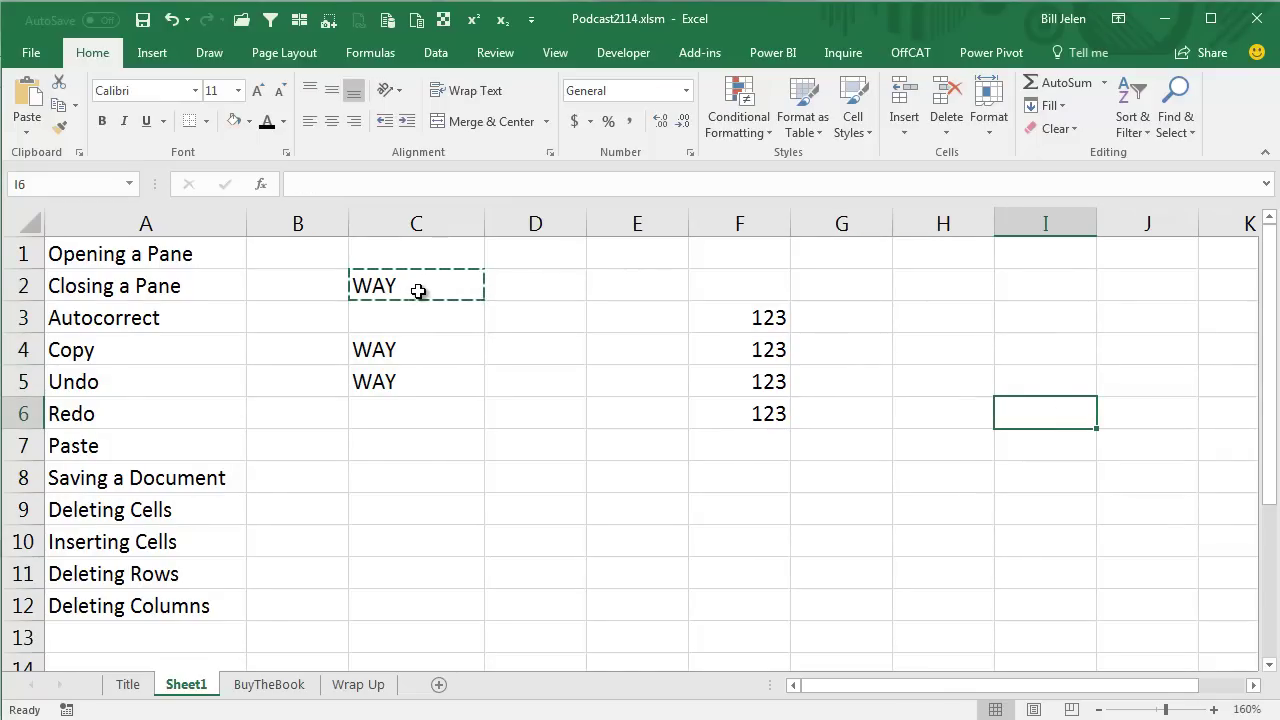
{"action": "key", "text": "Left"}
{"action": "key", "text": "Left"}
{"action": "key", "text": "Left"}
- Insert the copied WAY at F5 and F6, shifting the column F cells down
{"action": "key", "text": "Up"}
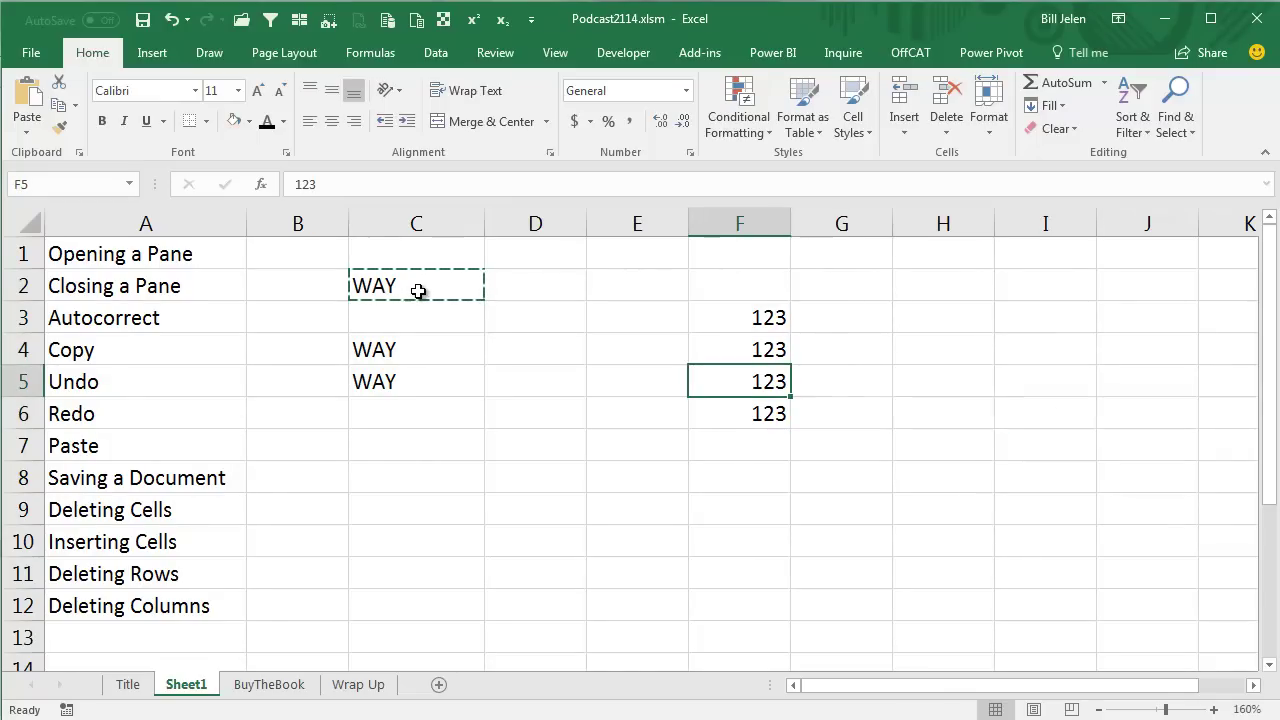
{"action": "key", "text": "ctrl+shift+plus"}
{"action": "key", "text": "Return"}
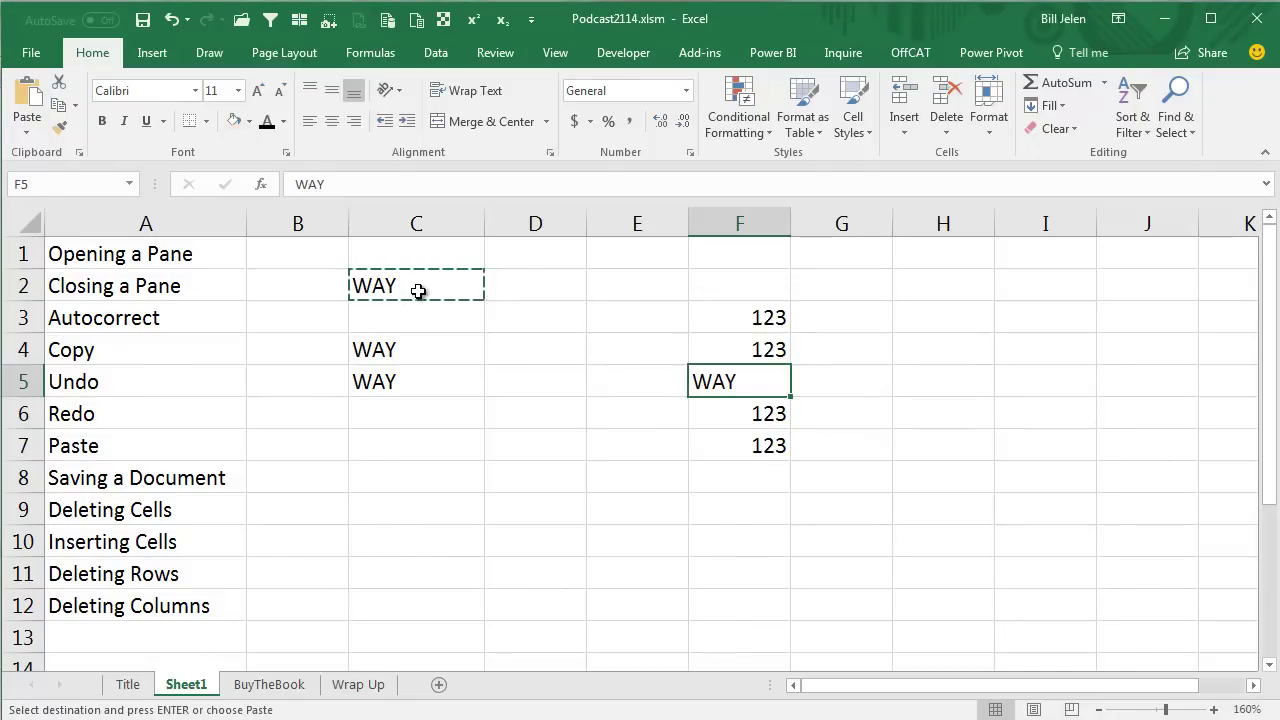
{"action": "key", "text": "Down"}
{"action": "key", "text": "ctrl+shift+plus"}
{"action": "key", "text": "Return"}
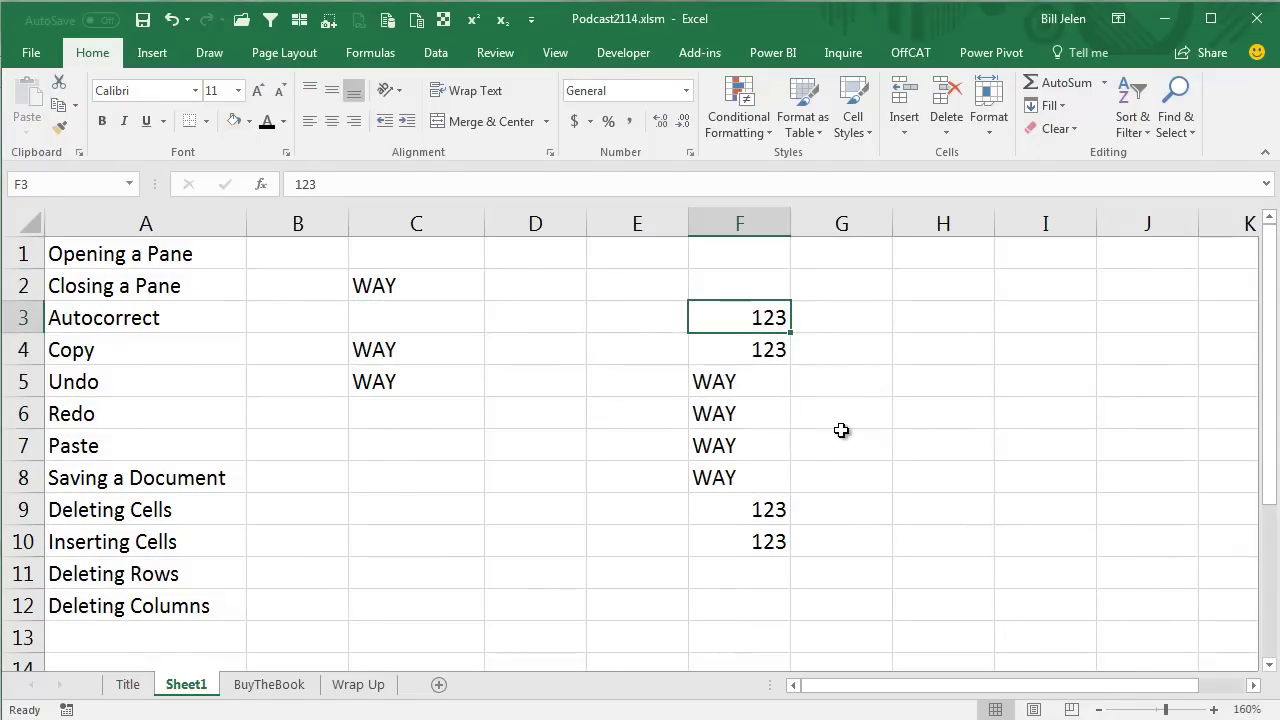
- Copy the 123 from F3 and paste it into H3 through H6
{"action": "key", "text": "ctrl+c"}
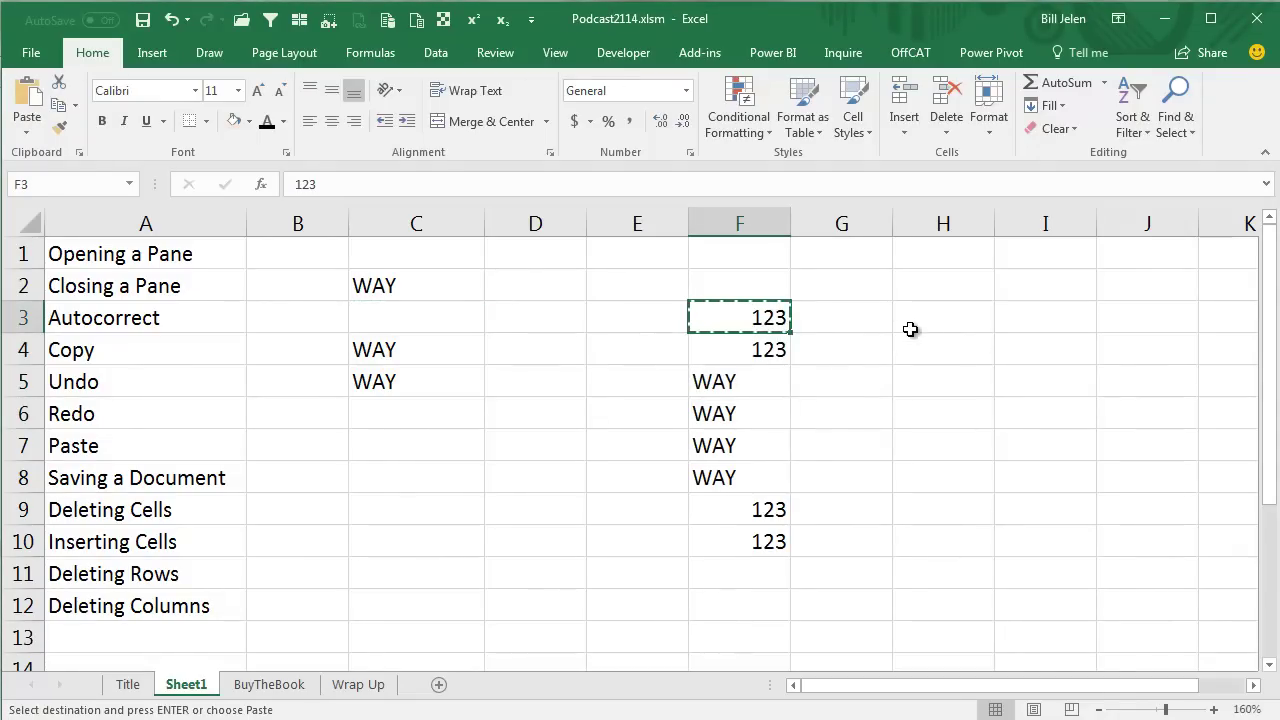
{"action": "left_click", "coordinate": [908, 329]}
{"action": "key", "text": "ctrl+v"}
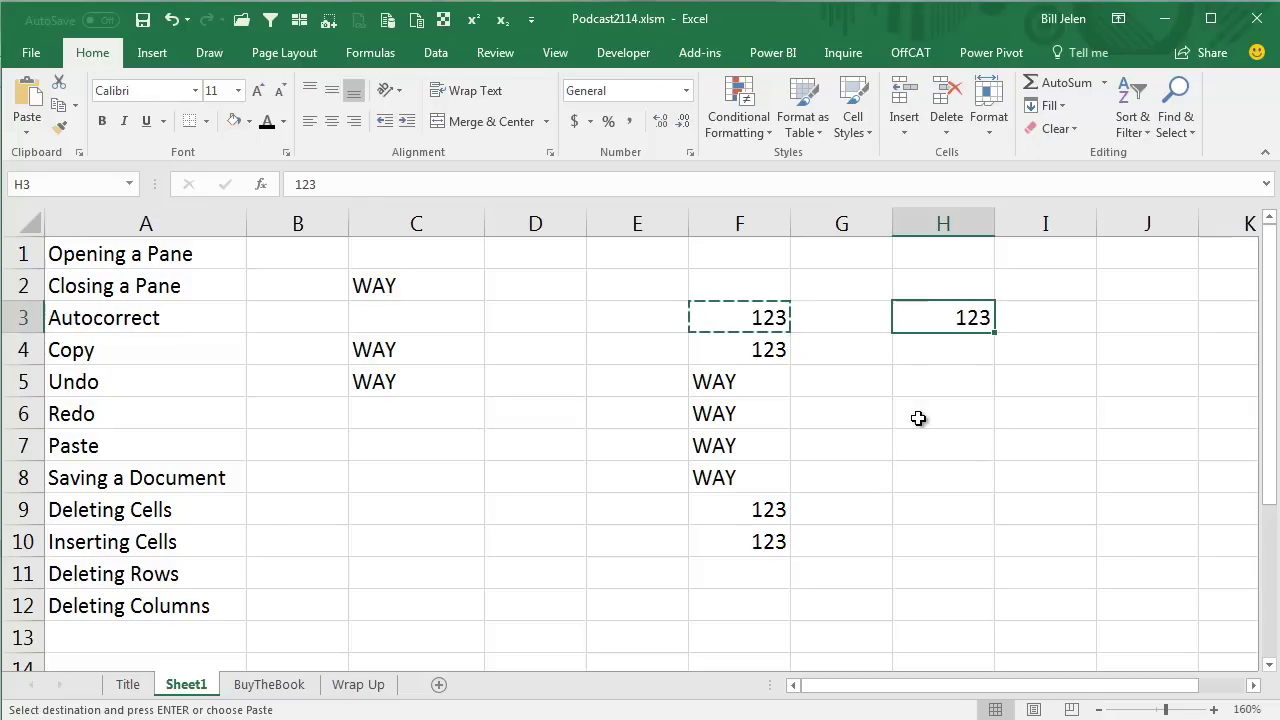
{"action": "left_click", "coordinate": [941, 360]}
{"action": "key", "text": "Return"}
{"action": "left_click", "coordinate": [930, 386]}
{"action": "key", "text": "ctrl+v"}
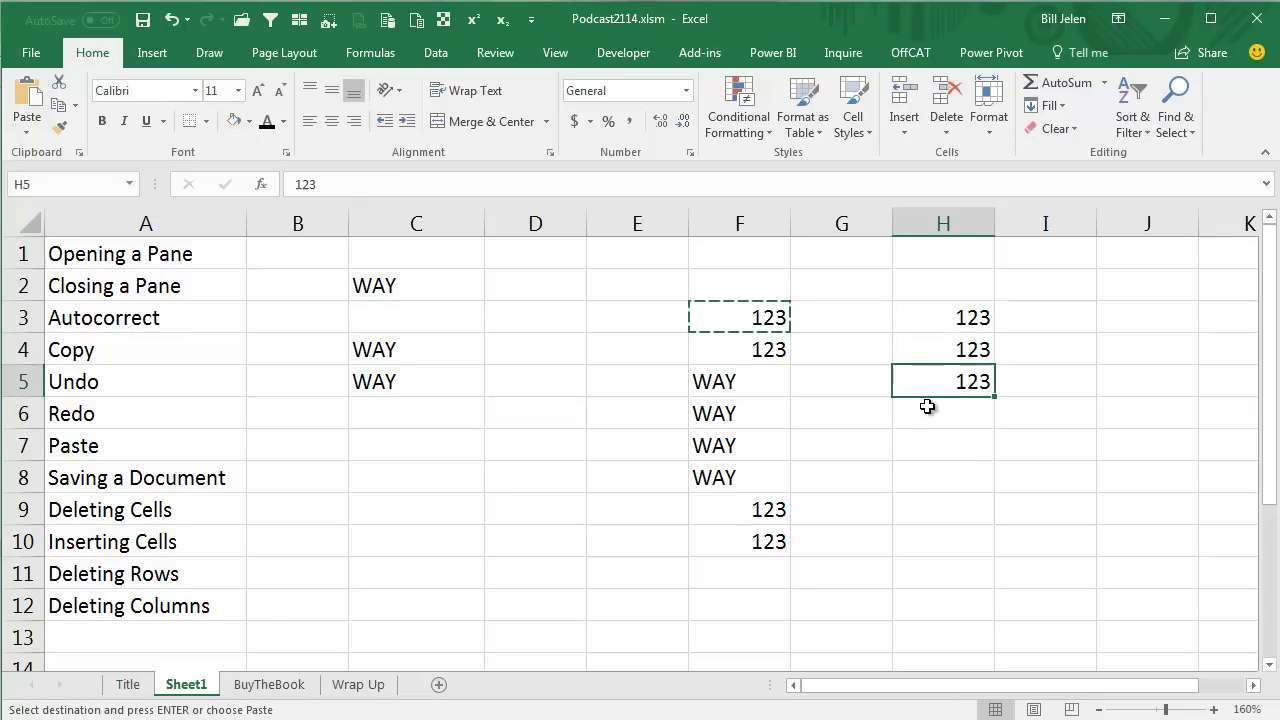
{"action": "left_click", "coordinate": [931, 413]}
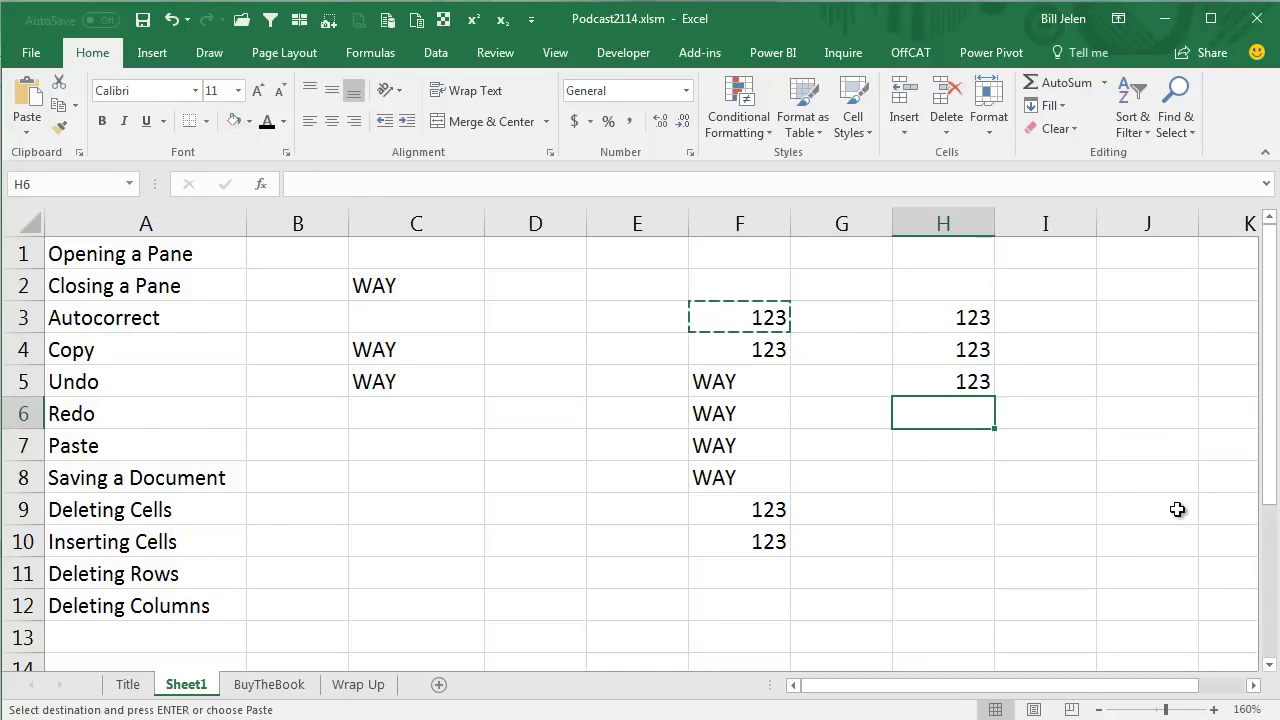
{"action": "key", "text": "ctrl+v"}
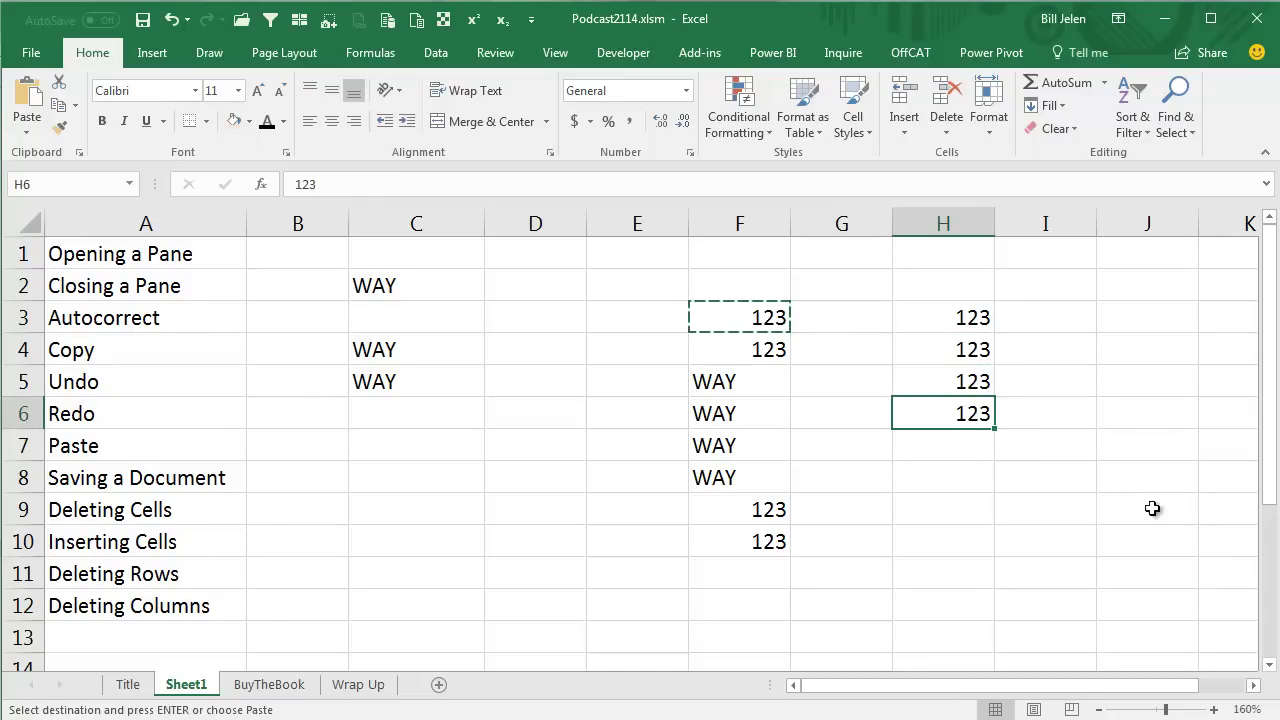
{"action": "left_click", "coordinate": [951, 443]}
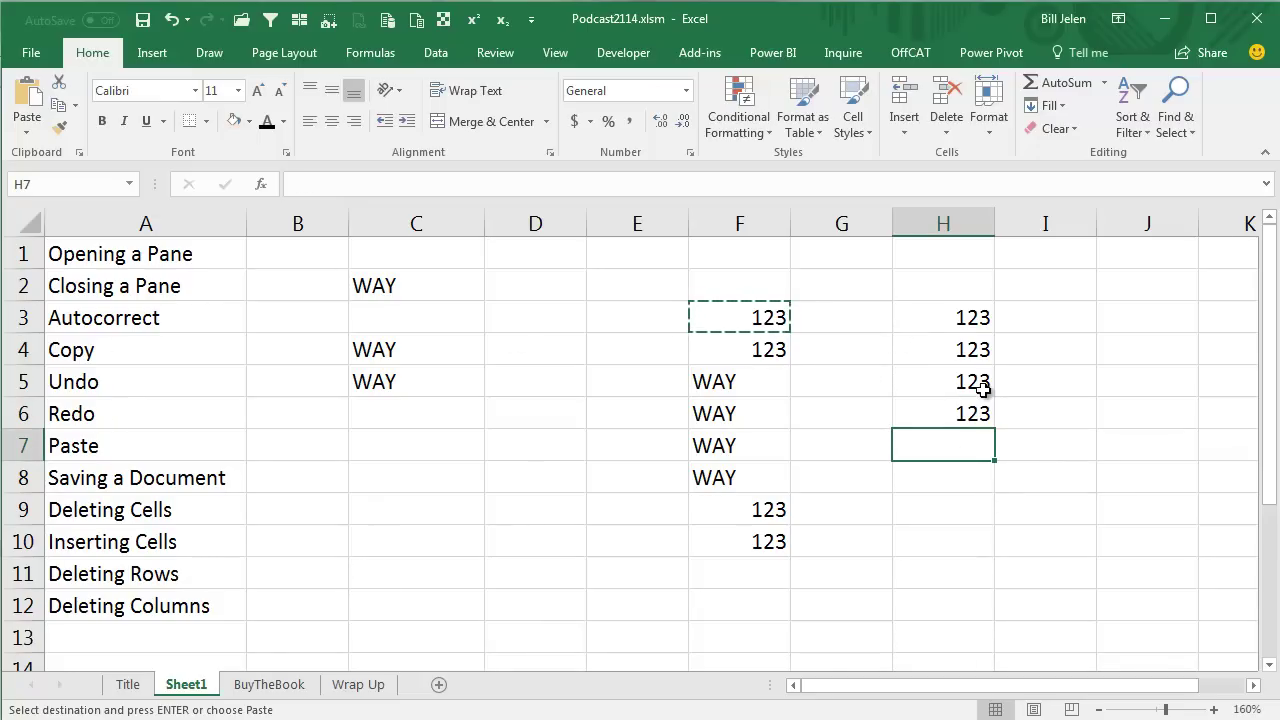
- Delete column H to remove the 123 values in H3:H6
{"action": "left_click", "coordinate": [943, 226]}
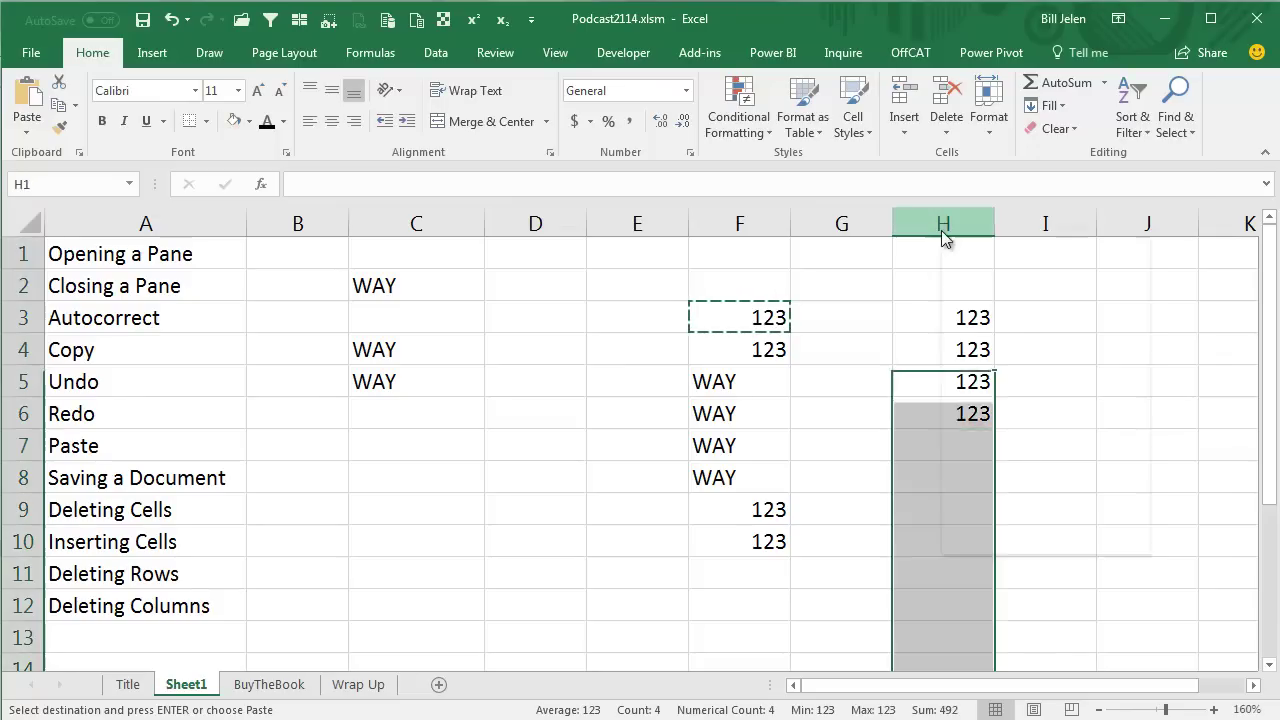
{"action": "right_click", "coordinate": [943, 230]}
{"action": "left_click", "coordinate": [1000, 418]}
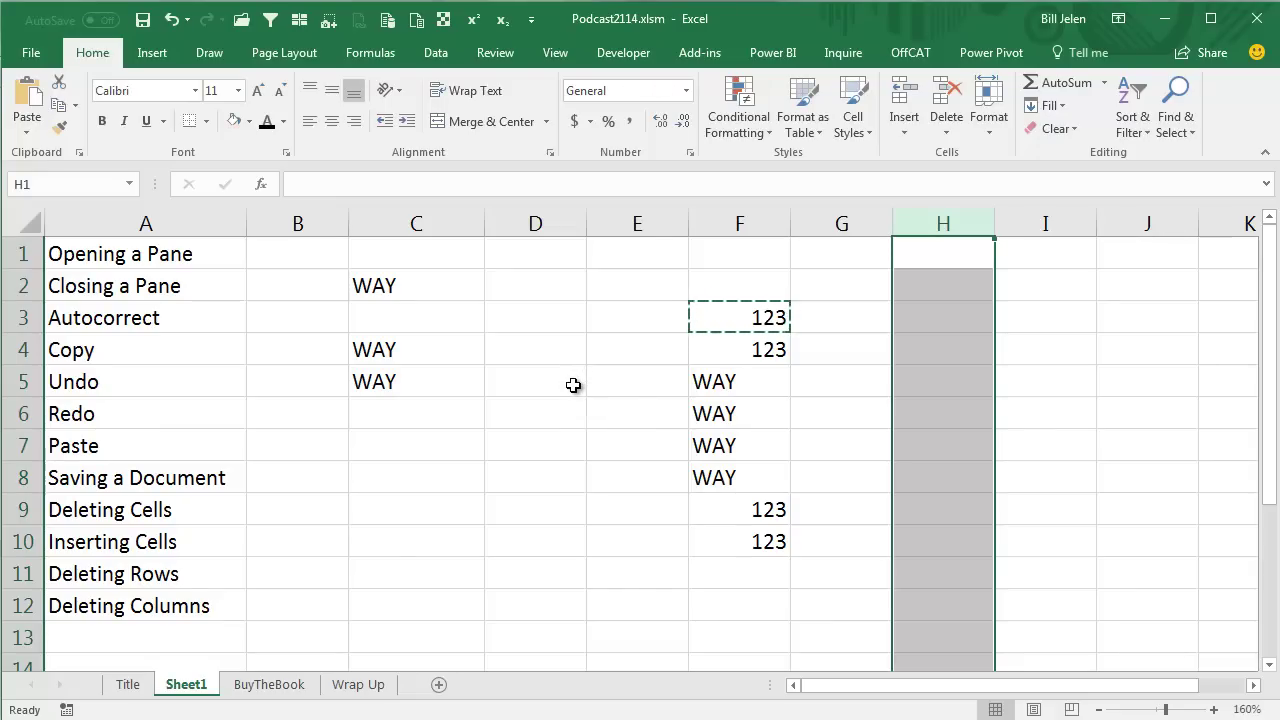
- Switch between the BuyTheBook, Sheet1 and Wrap Up sheet tabs to view the topic list
{"action": "left_click", "coordinate": [281, 686]}
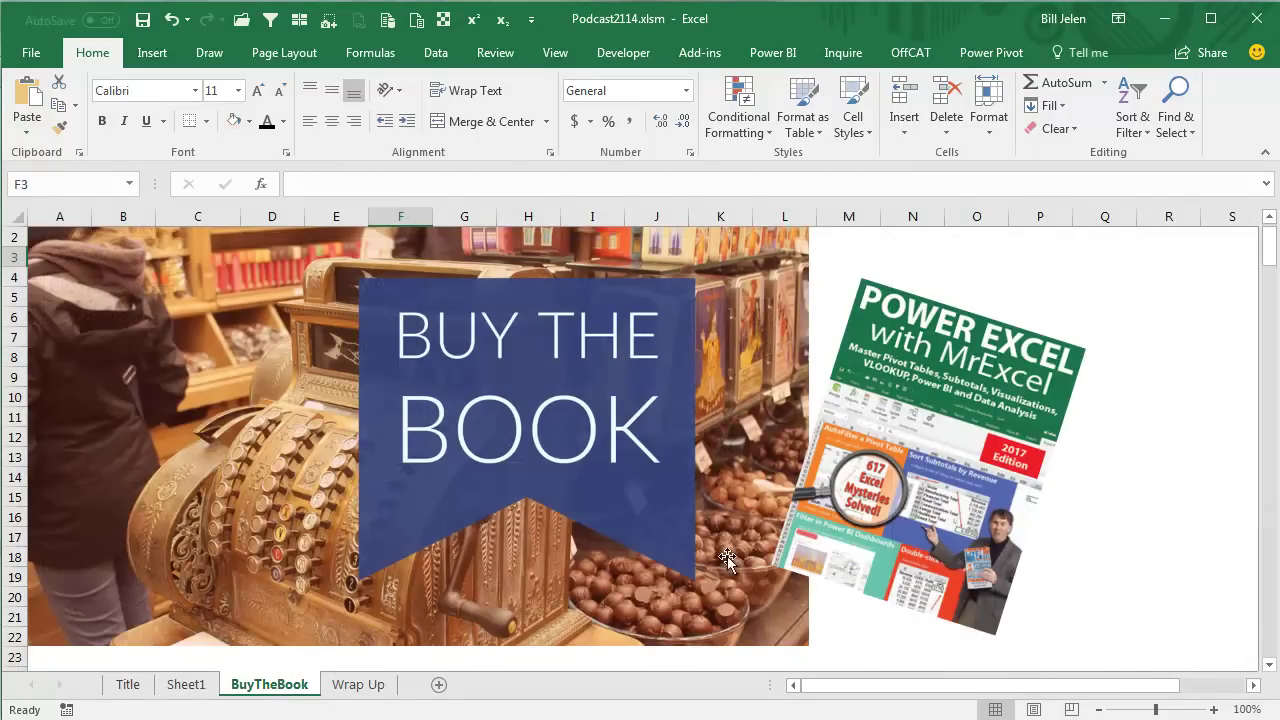
{"action": "left_click", "coordinate": [186, 685]}
{"action": "left_click", "coordinate": [245, 688]}
{"action": "left_click", "coordinate": [350, 686]}
{"action": "left_click", "coordinate": [277, 686]}
{"action": "left_click", "coordinate": [193, 688]}
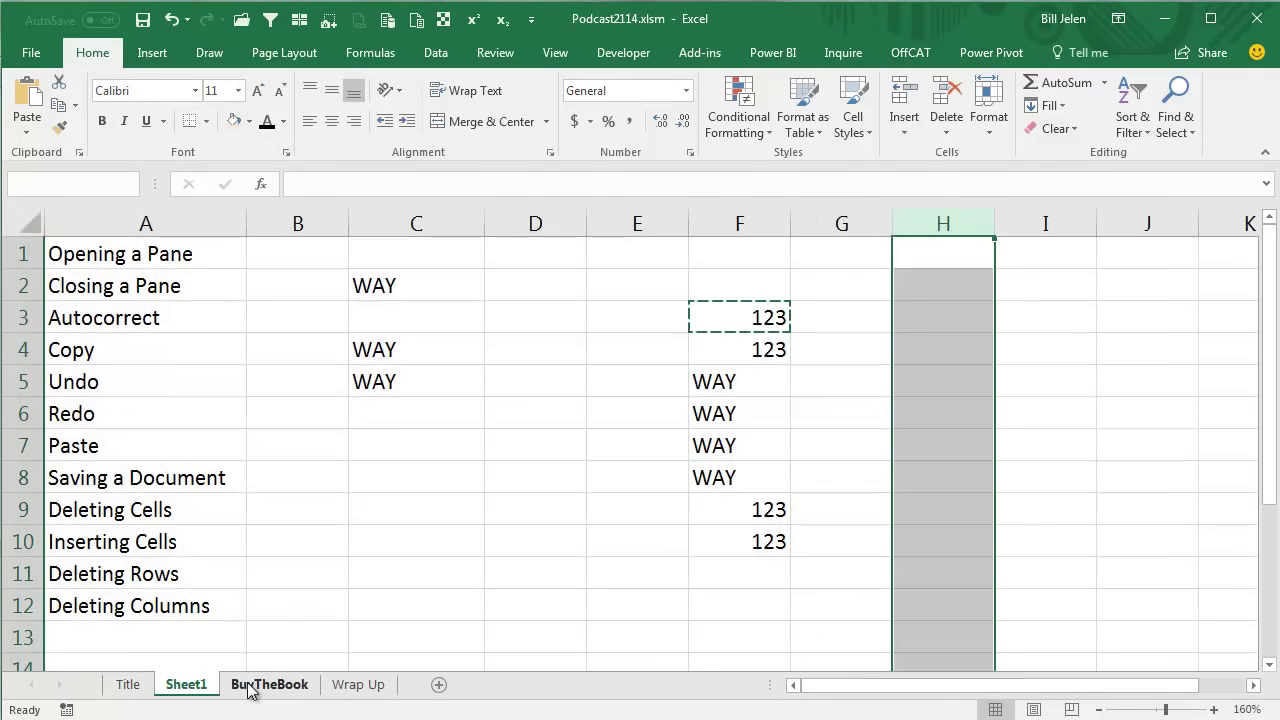
{"action": "left_click", "coordinate": [252, 686]}
{"action": "left_click", "coordinate": [340, 686]}
{"action": "left_click", "coordinate": [284, 686]}
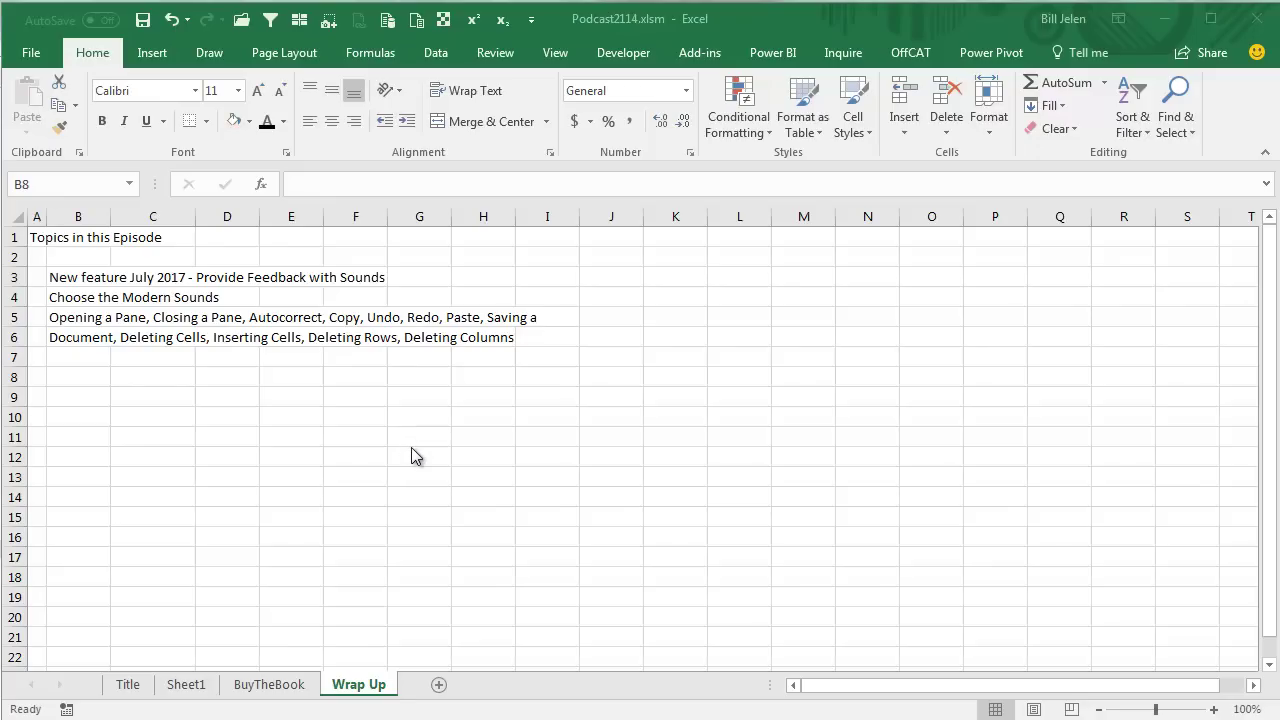
- In File > Options > Ease of Access, choose Classic as the Sound Scheme and apply it with OK
{"action": "left_click", "coordinate": [33, 57]}
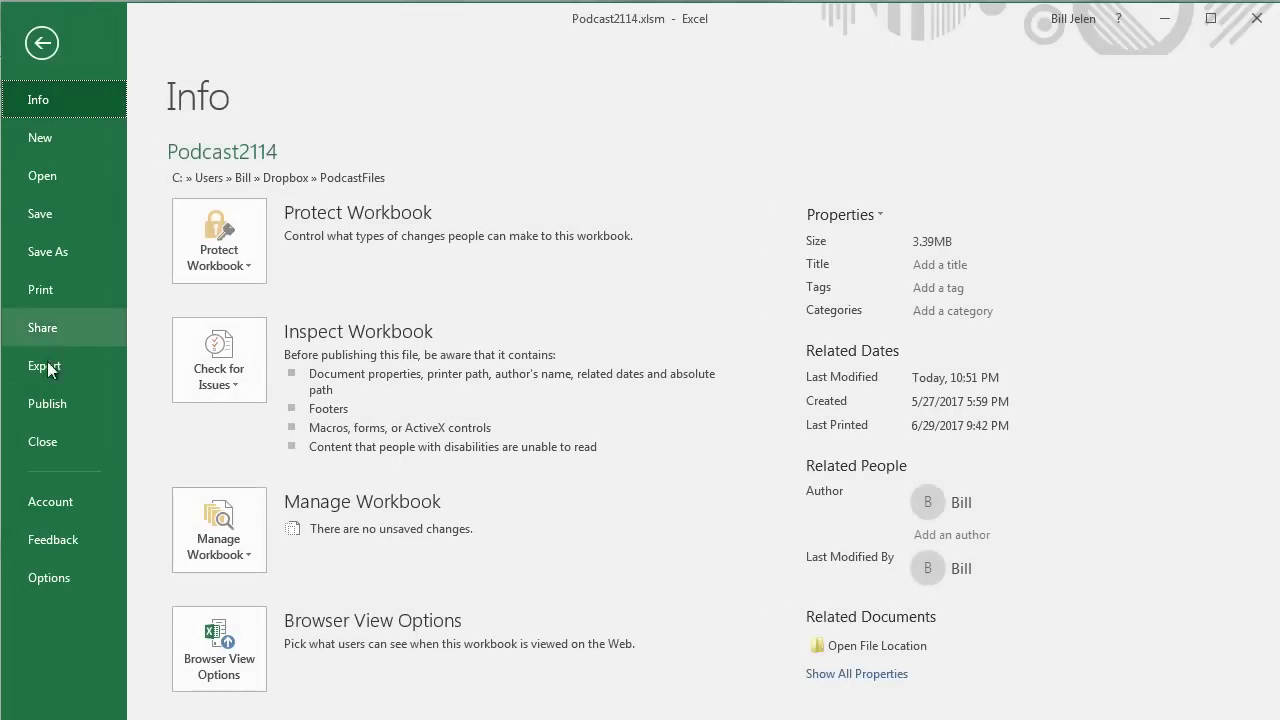
{"action": "left_click", "coordinate": [47, 572]}
{"action": "left_click", "coordinate": [142, 247]}
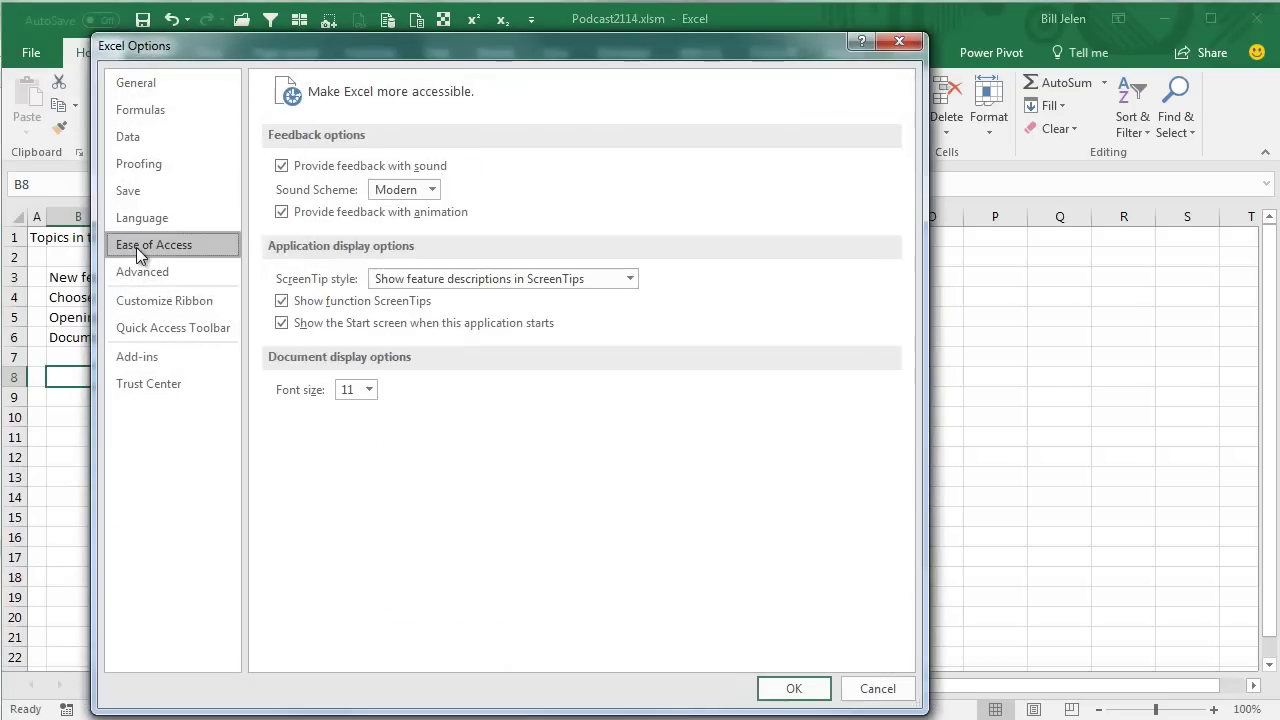
{"action": "left_click", "coordinate": [433, 190]}
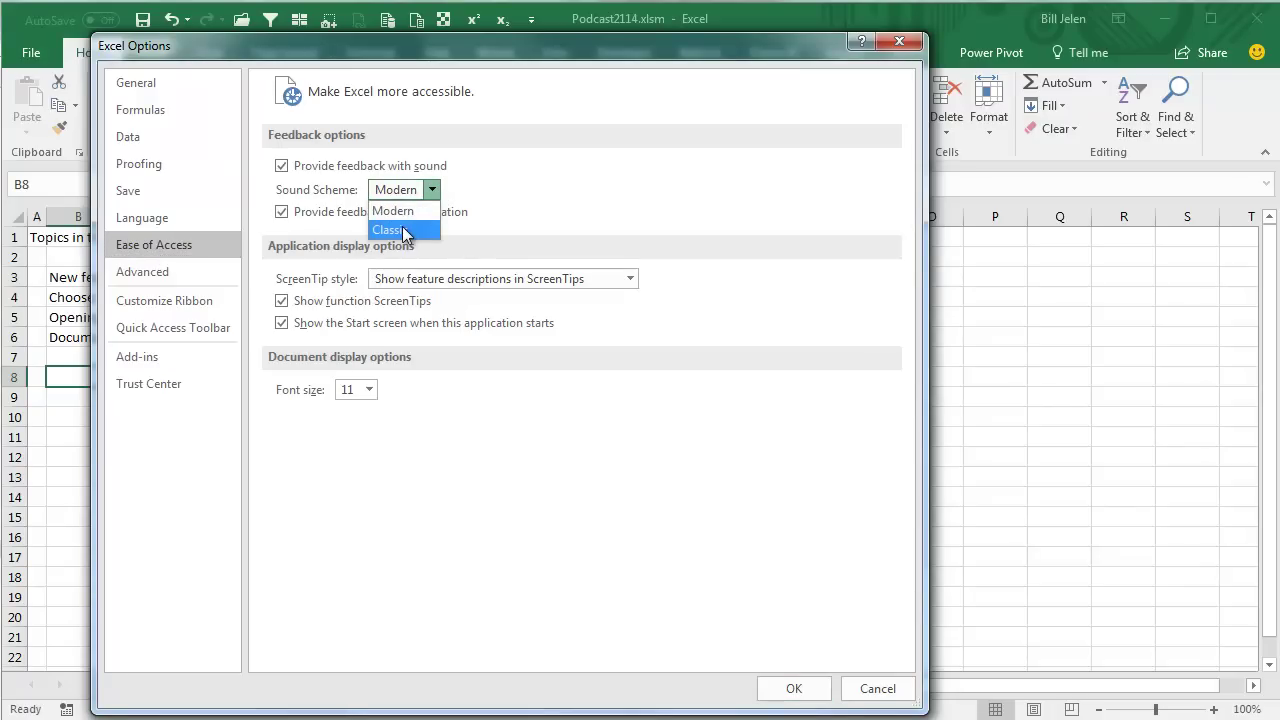
{"action": "left_click", "coordinate": [405, 231]}
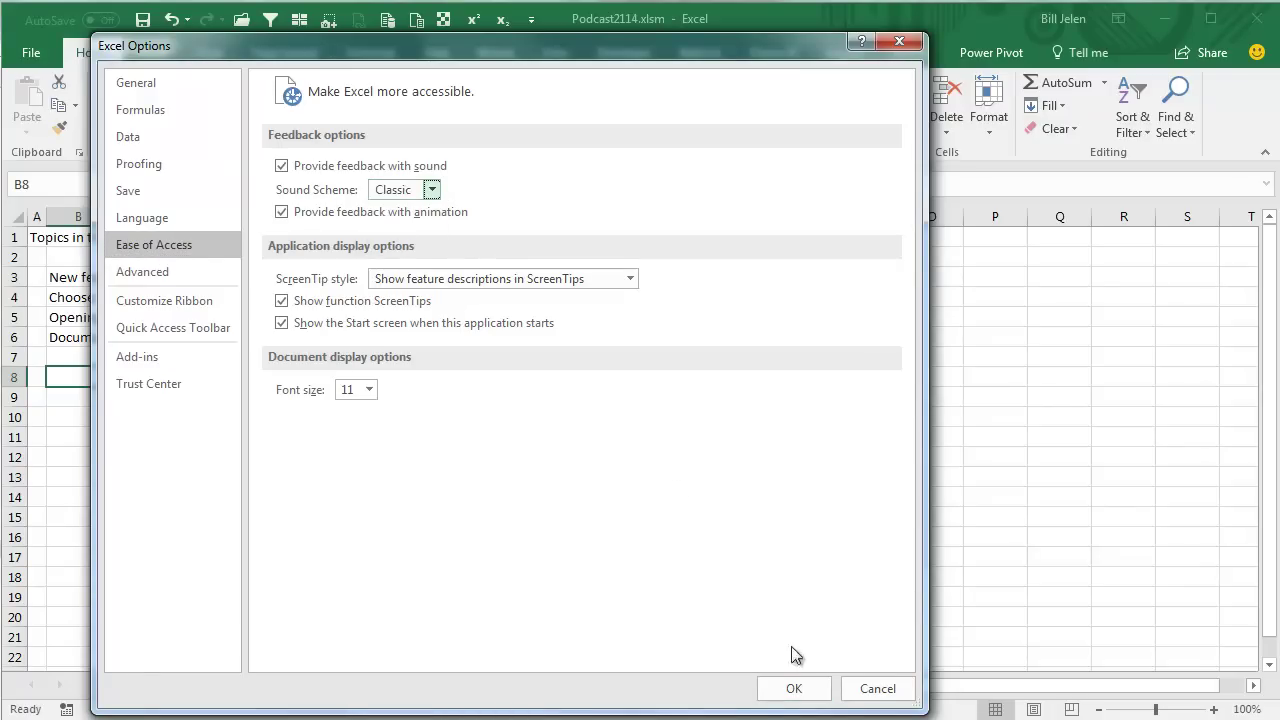
{"action": "left_click", "coordinate": [795, 689]}
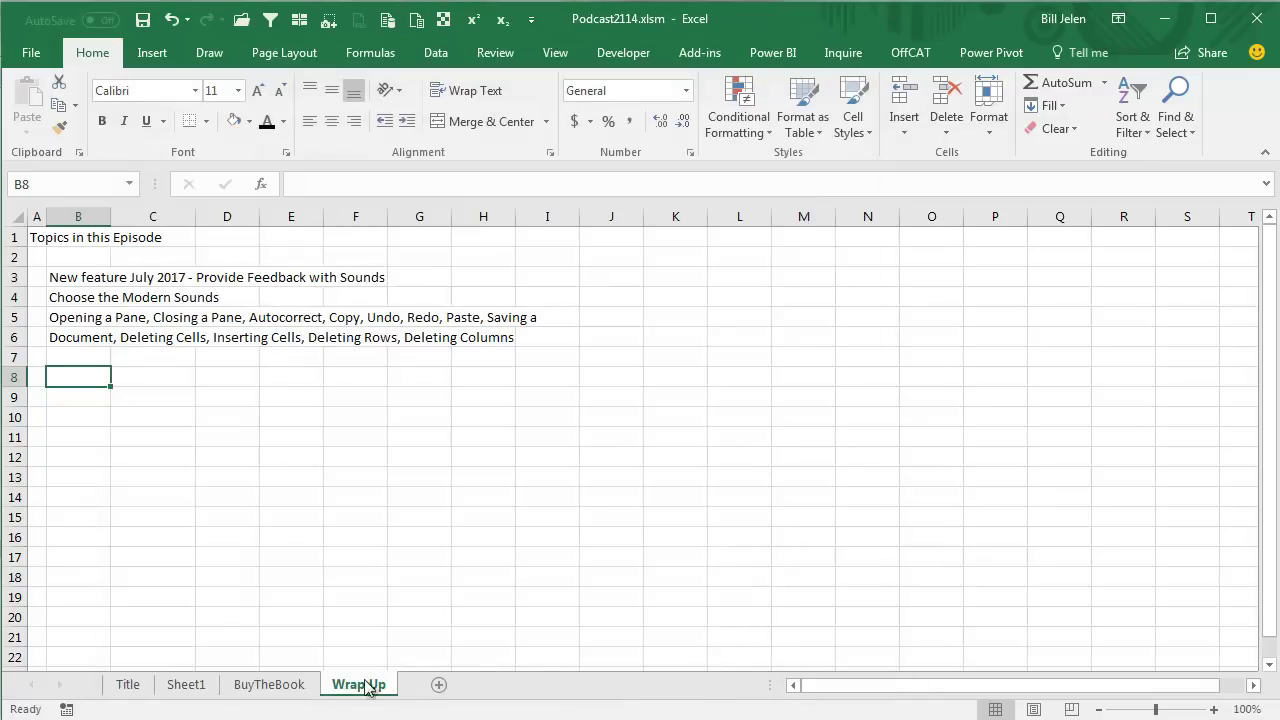
- On Sheet1, enter WAY in D2, copy it, and paste it into D3 through D6
{"action": "left_click", "coordinate": [187, 685]}
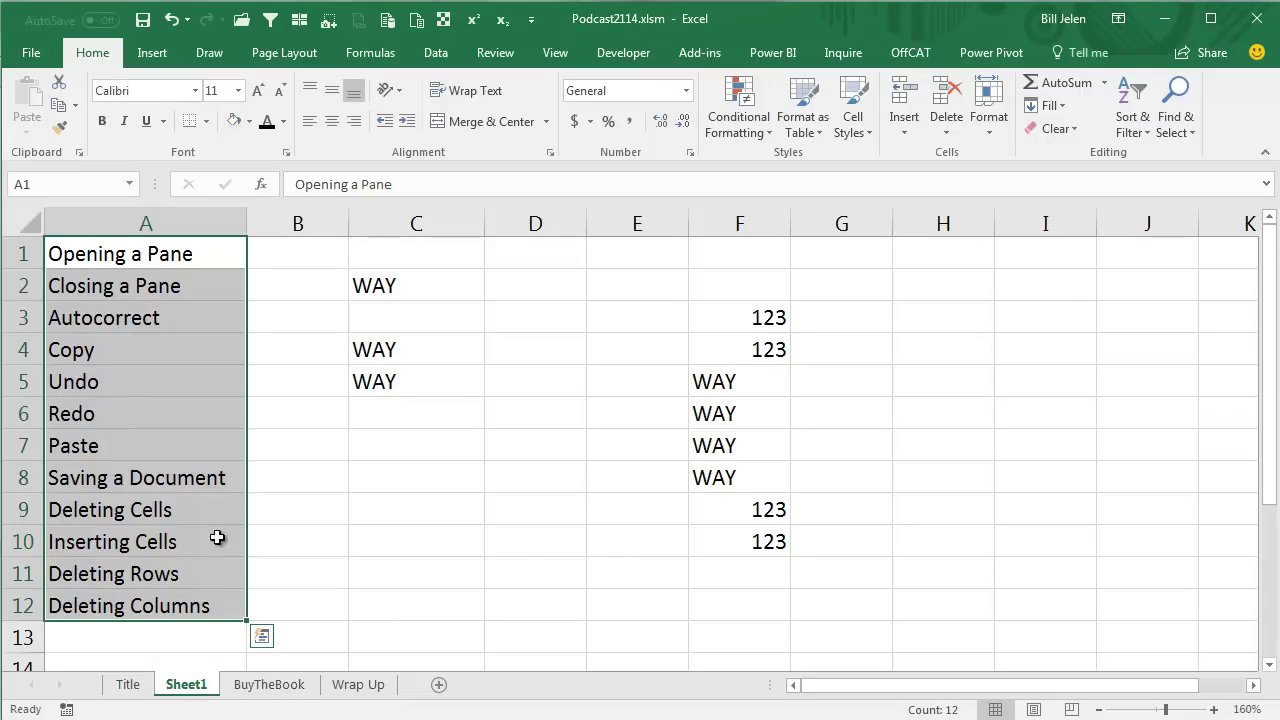
{"action": "left_click", "coordinate": [535, 287]}
{"action": "type", "text": "WYA"}
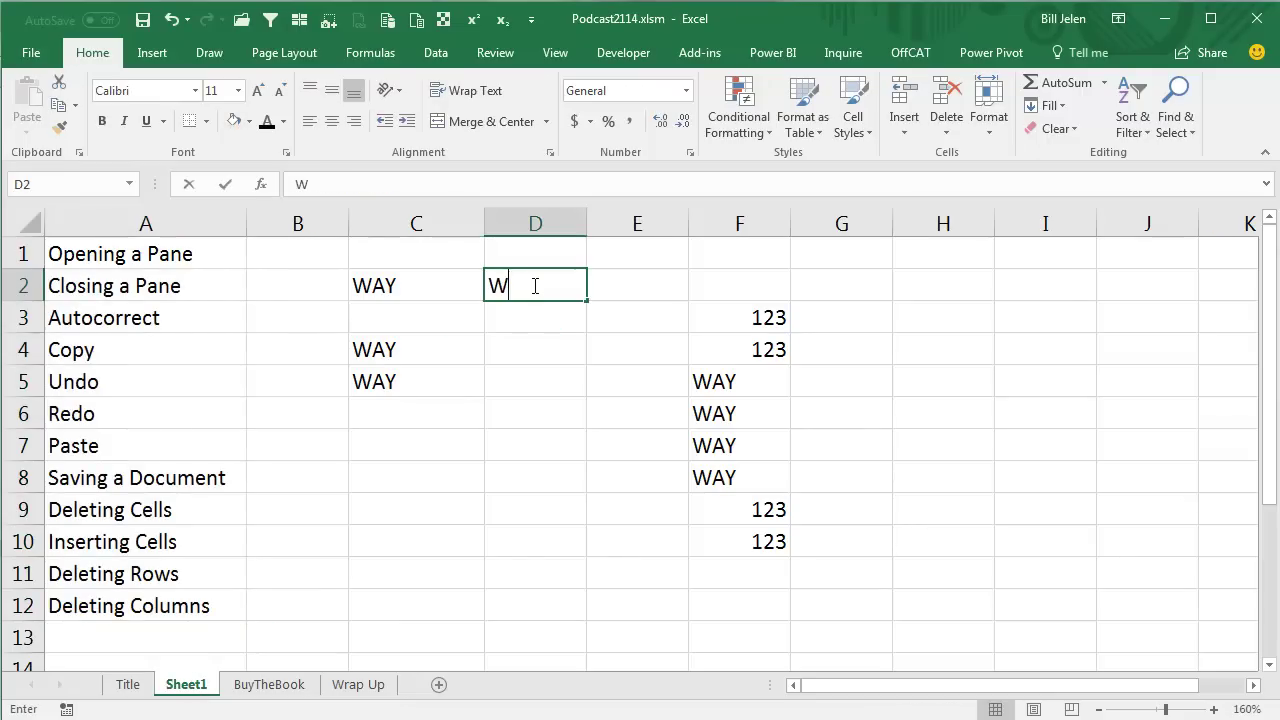
{"action": "key", "text": "Return"}
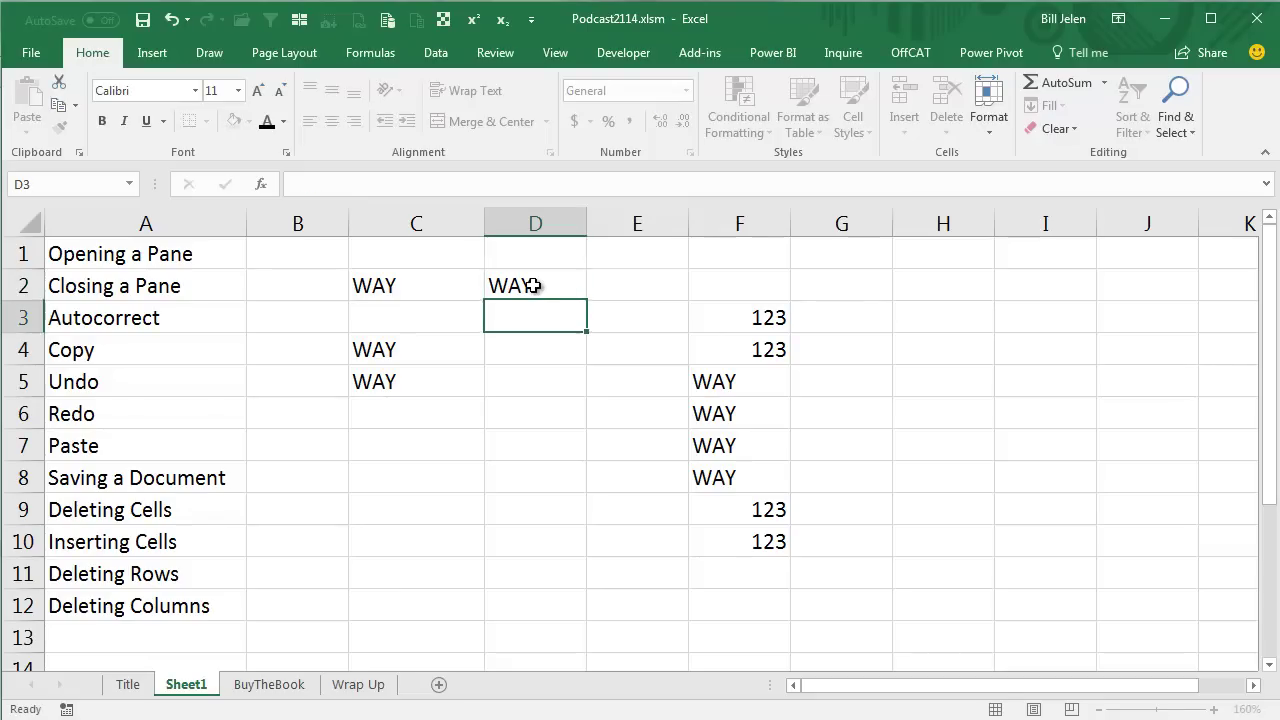
{"action": "left_click", "coordinate": [534, 286]}
{"action": "key", "text": "ctrl+c"}
{"action": "key", "text": "Down"}
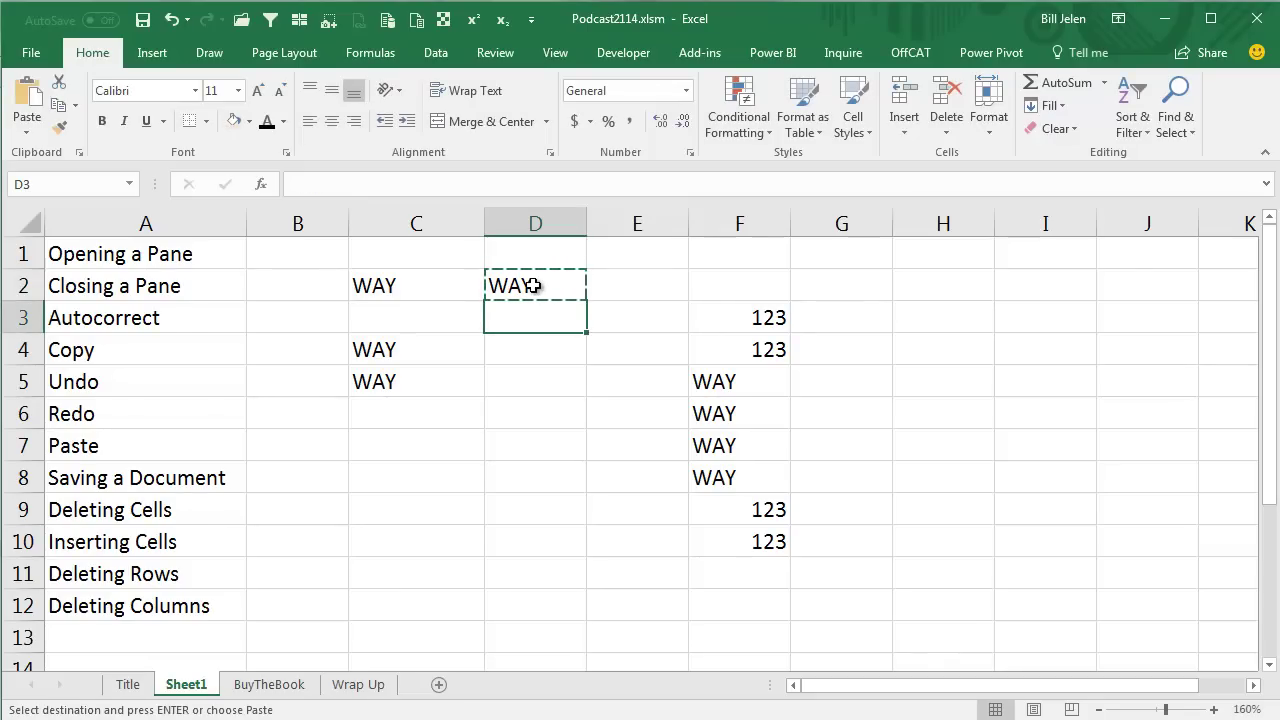
{"action": "key", "text": "ctrl+v"}
{"action": "key", "text": "Down"}
{"action": "key", "text": "ctrl+v"}
{"action": "key", "text": "Down"}
{"action": "key", "text": "ctrl+v"}
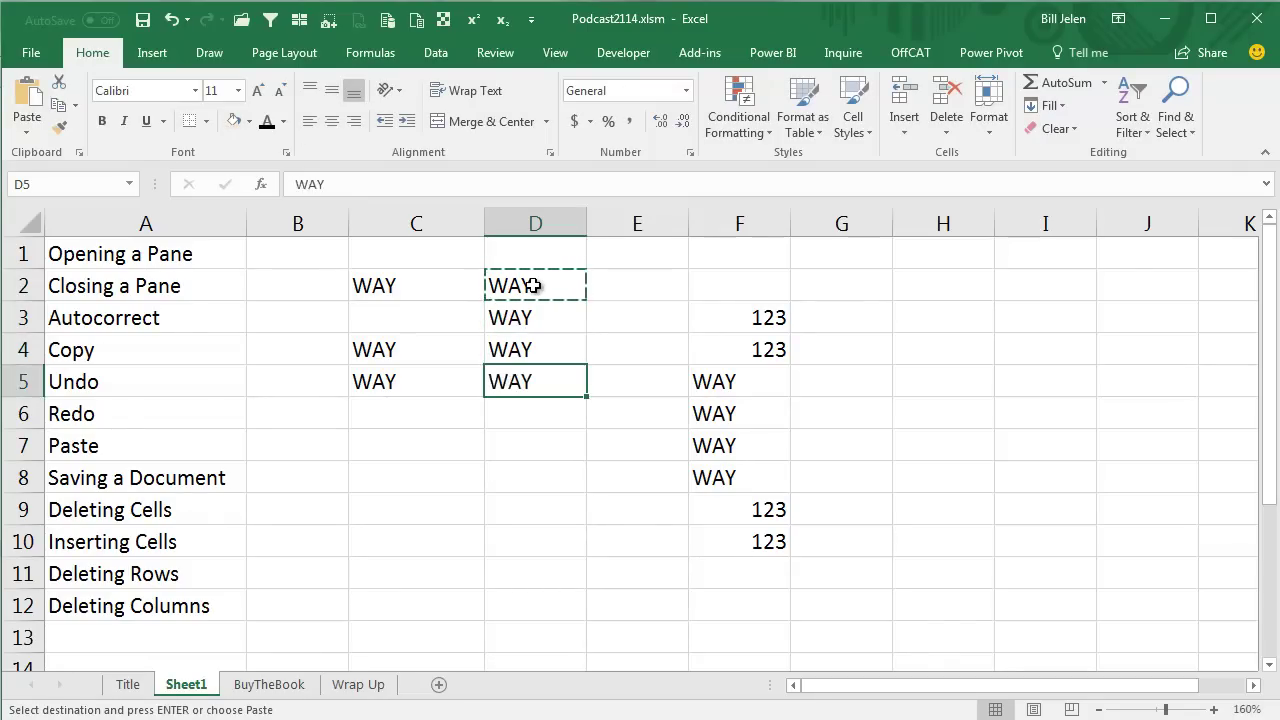
{"action": "key", "text": "Down"}
{"action": "key", "text": "ctrl+v"}
- Paste WAY into column E, from E6 up to E2
{"action": "key", "text": "Right"}
{"action": "key", "text": "ctrl+v"}
{"action": "key", "text": "Up"}
{"action": "key", "text": "ctrl+v"}
{"action": "key", "text": "Up"}
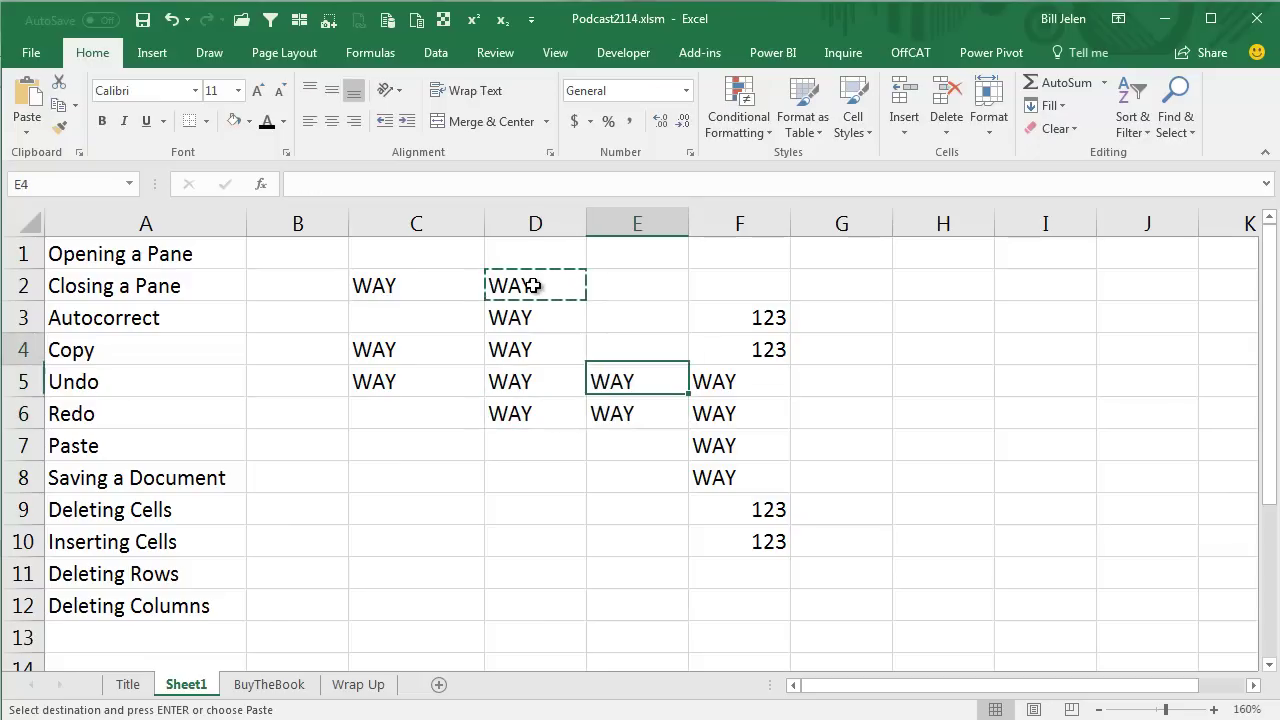
{"action": "key", "text": "ctrl+v"}
{"action": "key", "text": "Up"}
{"action": "key", "text": "ctrl+v"}
{"action": "key", "text": "Up"}
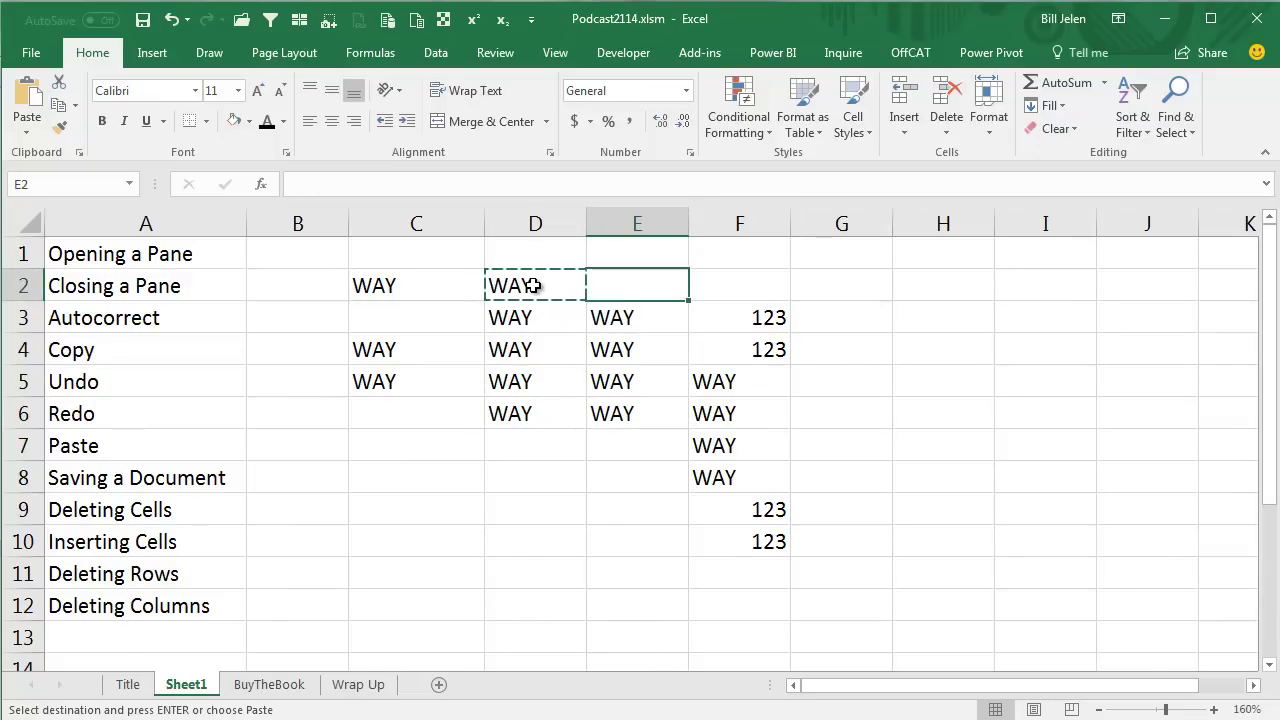
{"action": "key", "text": "ctrl+v"}
- Insert two blank rows at row 4 with Alt+I+R, then undo them
{"action": "key", "text": "Down"}
{"action": "key", "text": "Down"}
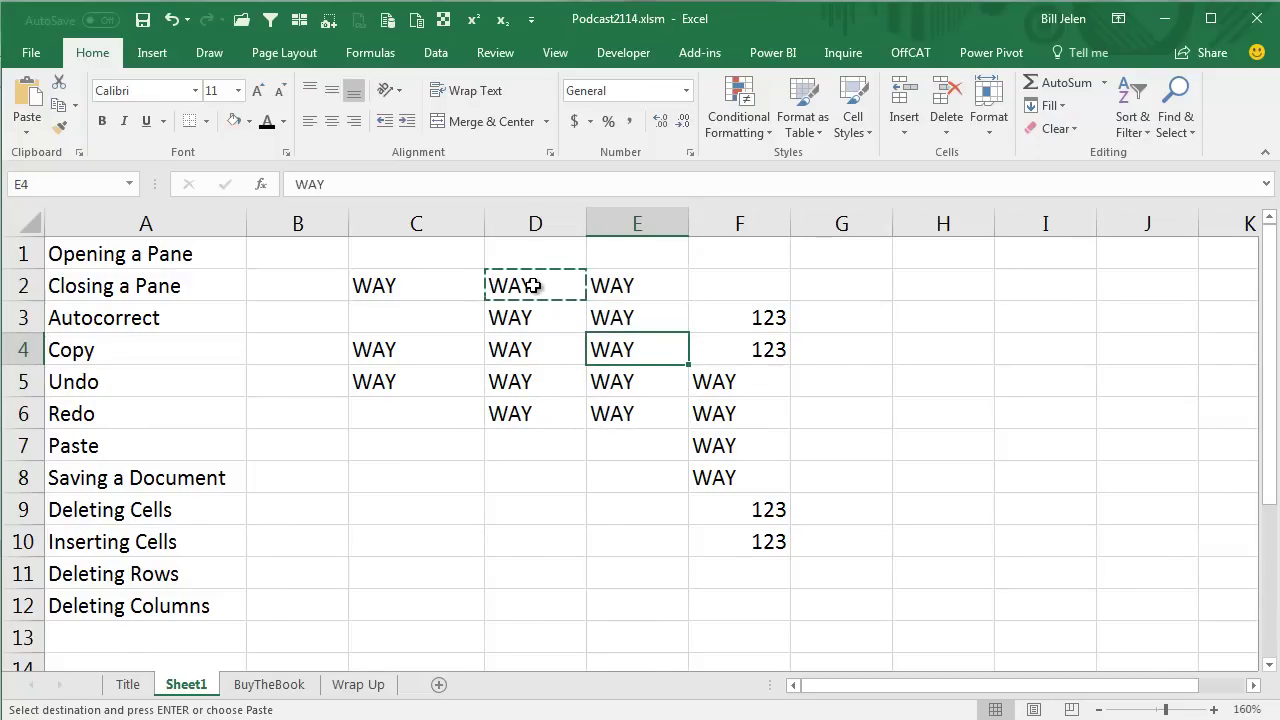
{"action": "key", "text": "alt+i"}
{"action": "key", "text": "r"}
{"action": "key", "text": "alt+i"}
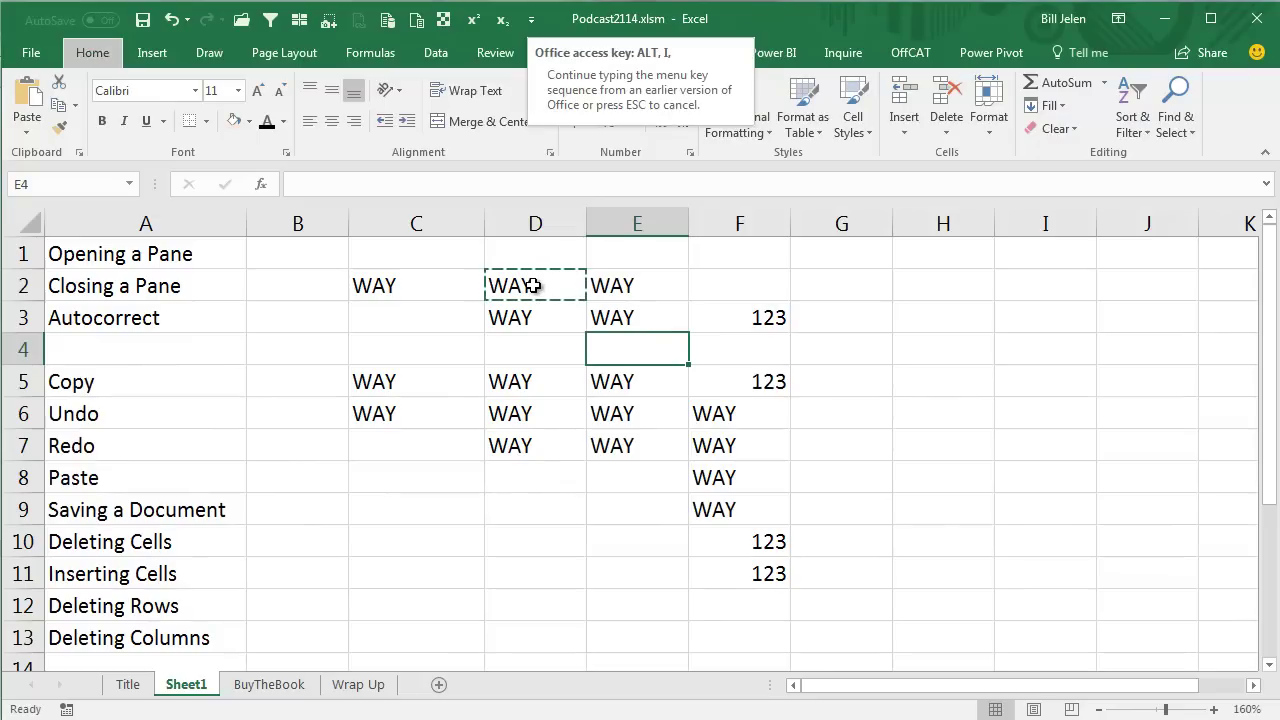
{"action": "key", "text": "r"}
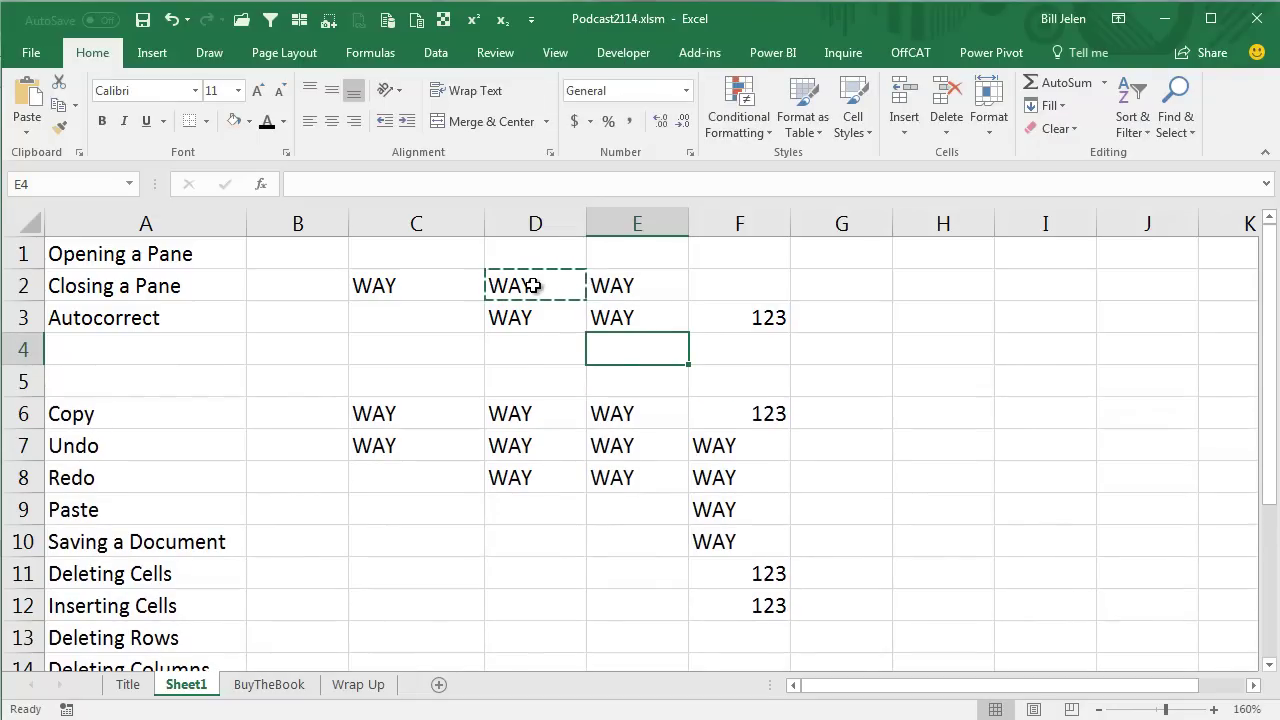
{"action": "key", "text": "ctrl+z"}
{"action": "key", "text": "ctrl+z"}
- Insert the copied WAY at E4 twice, shifting cells down
{"action": "key", "text": "alt+i"}
{"action": "key", "text": "e"}
{"action": "key", "text": "Return"}
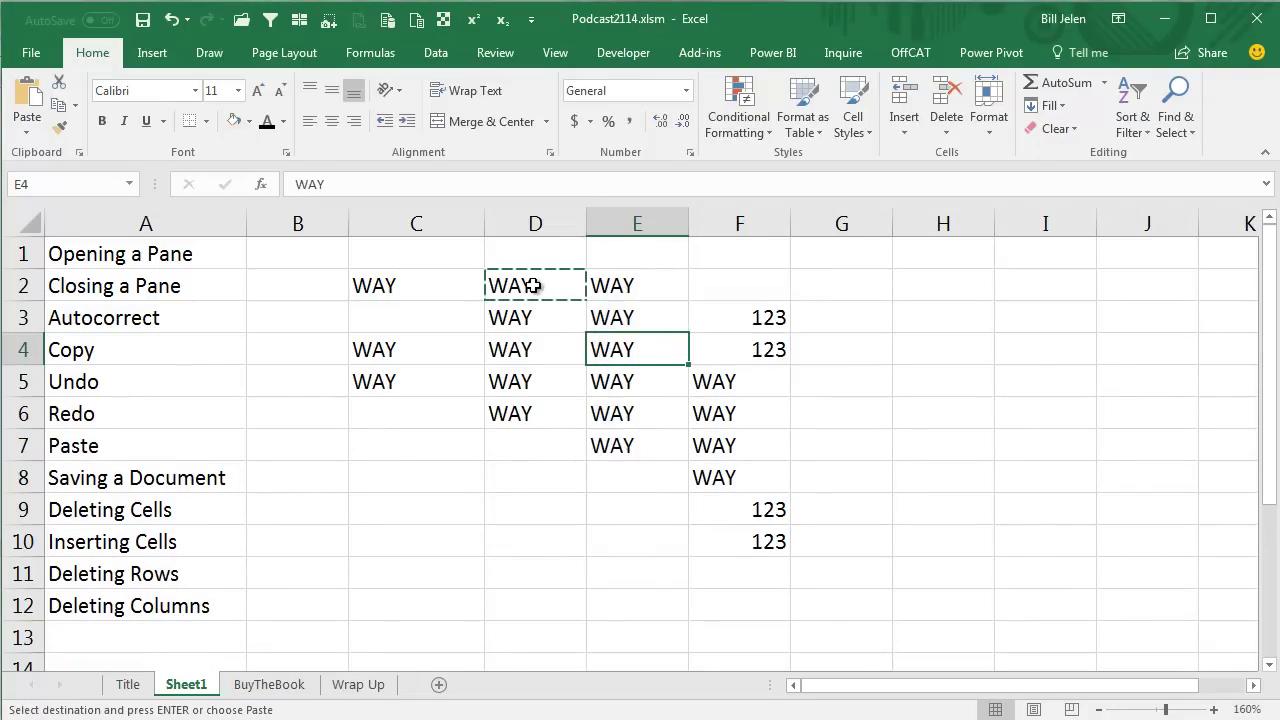
{"action": "key", "text": "alt+i"}
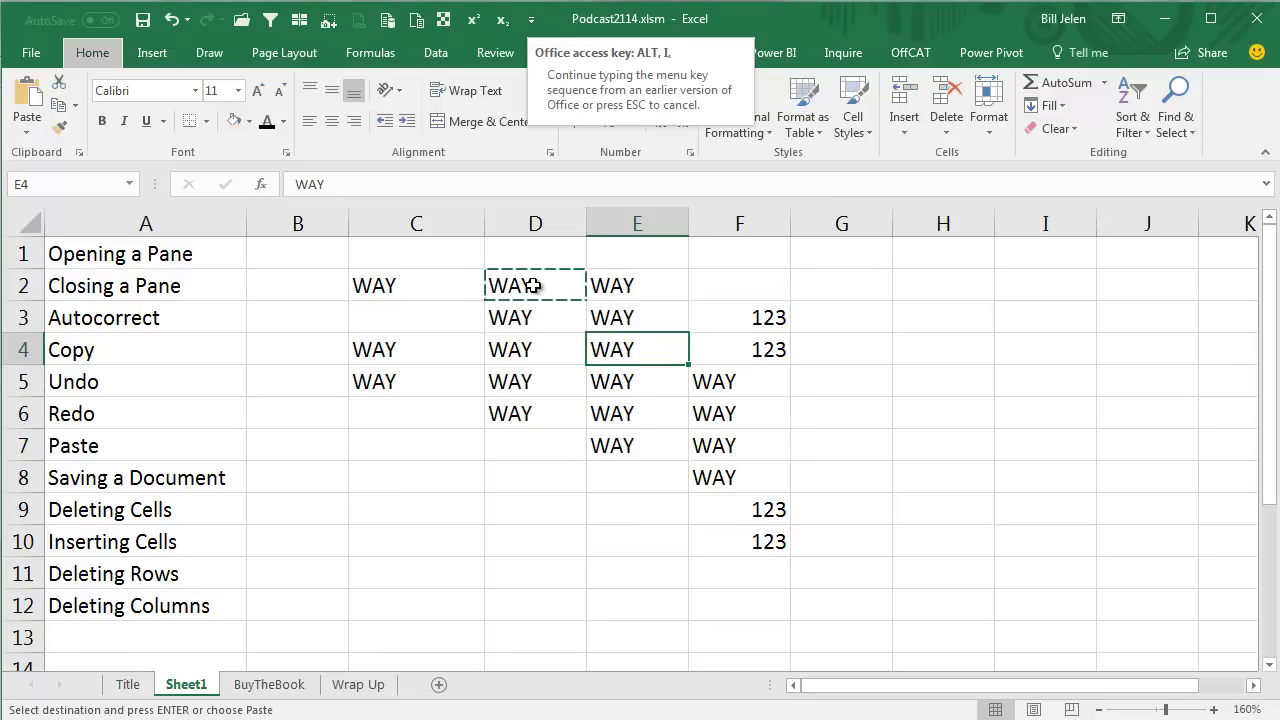
{"action": "key", "text": "e"}
{"action": "key", "text": "Return"}
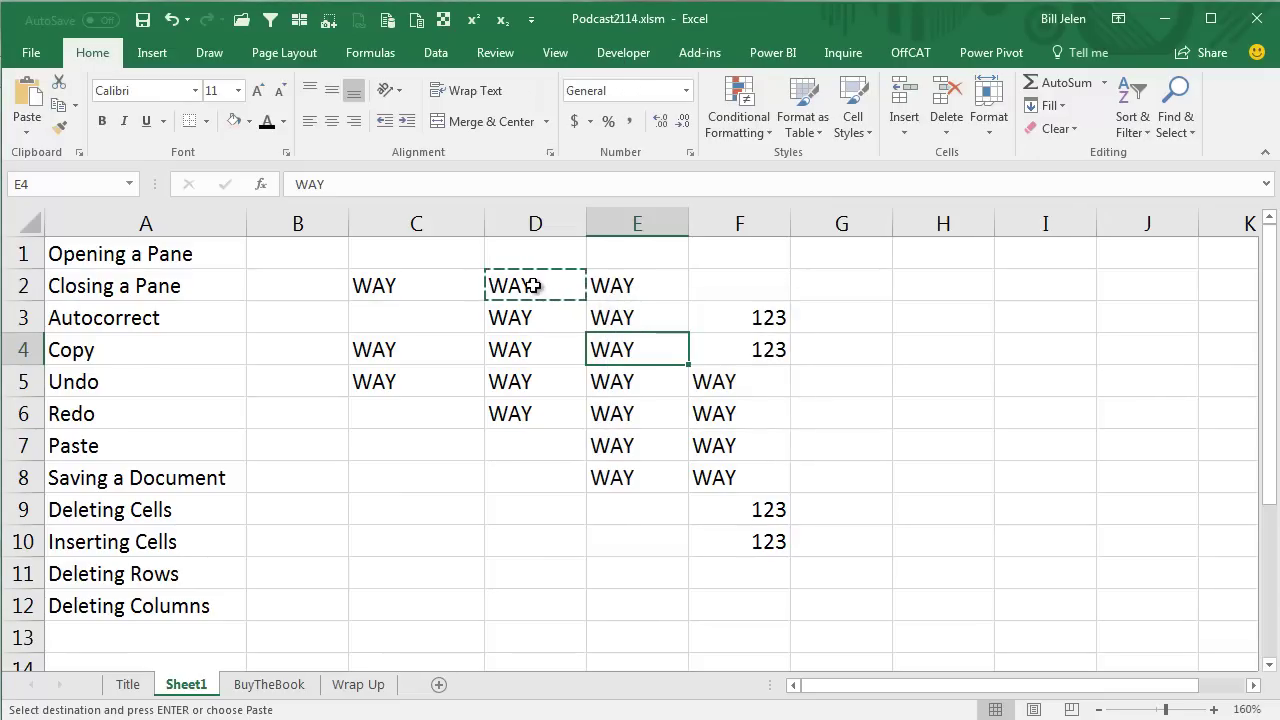
- Clear the WAY entries in E4, E5, E6 and F6
{"action": "key", "text": "Delete"}
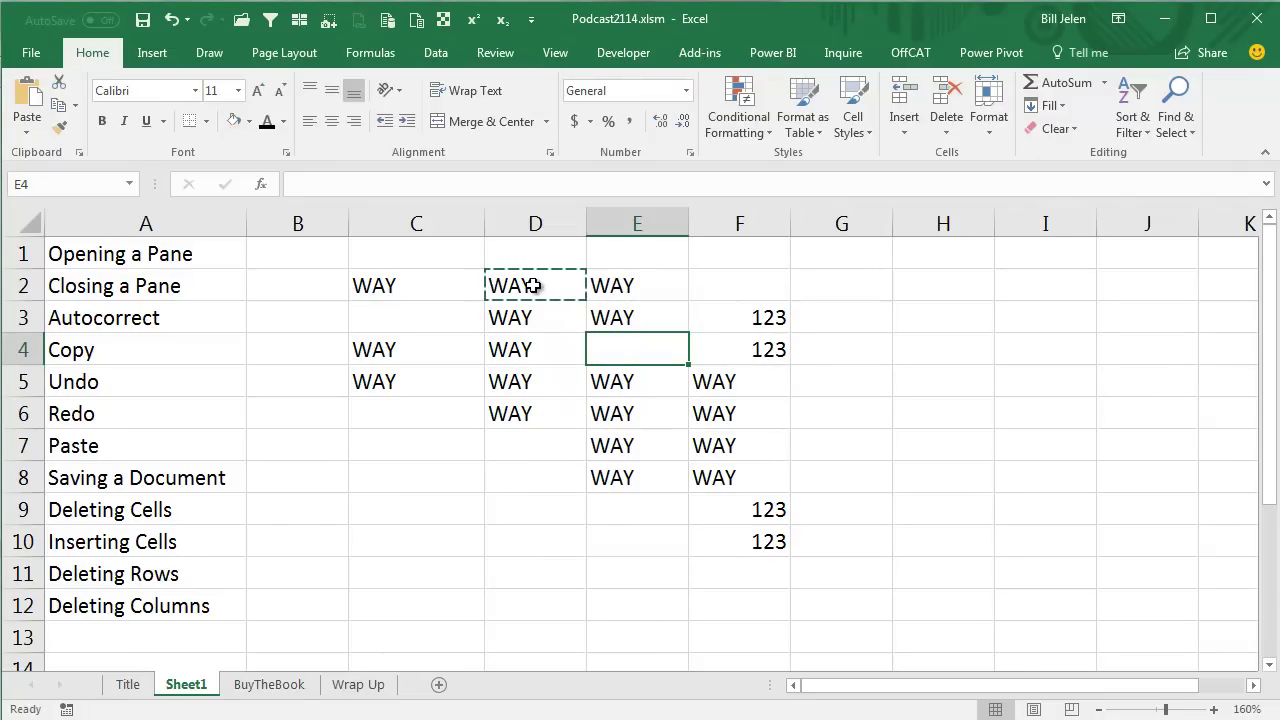
{"action": "key", "text": "Down"}
{"action": "key", "text": "Delete"}
{"action": "key", "text": "Down"}
{"action": "key", "text": "Delete"}
{"action": "key", "text": "Right"}
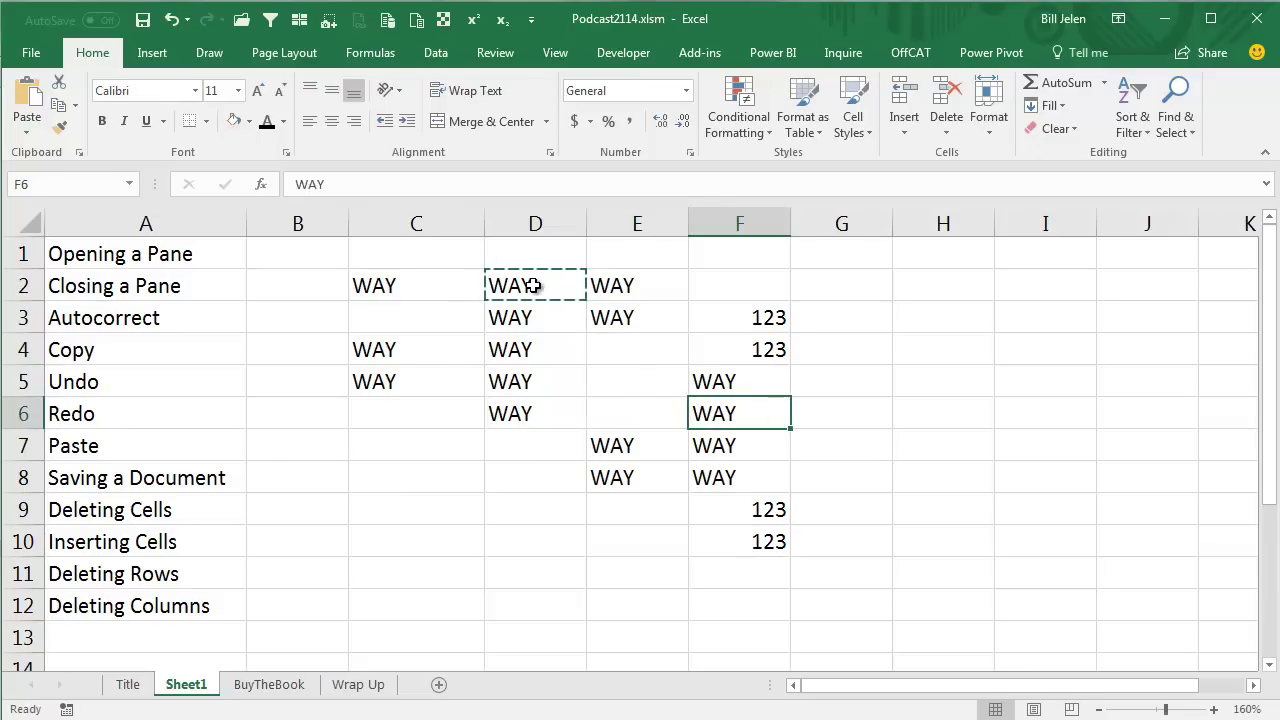
{"action": "key", "text": "Delete"}
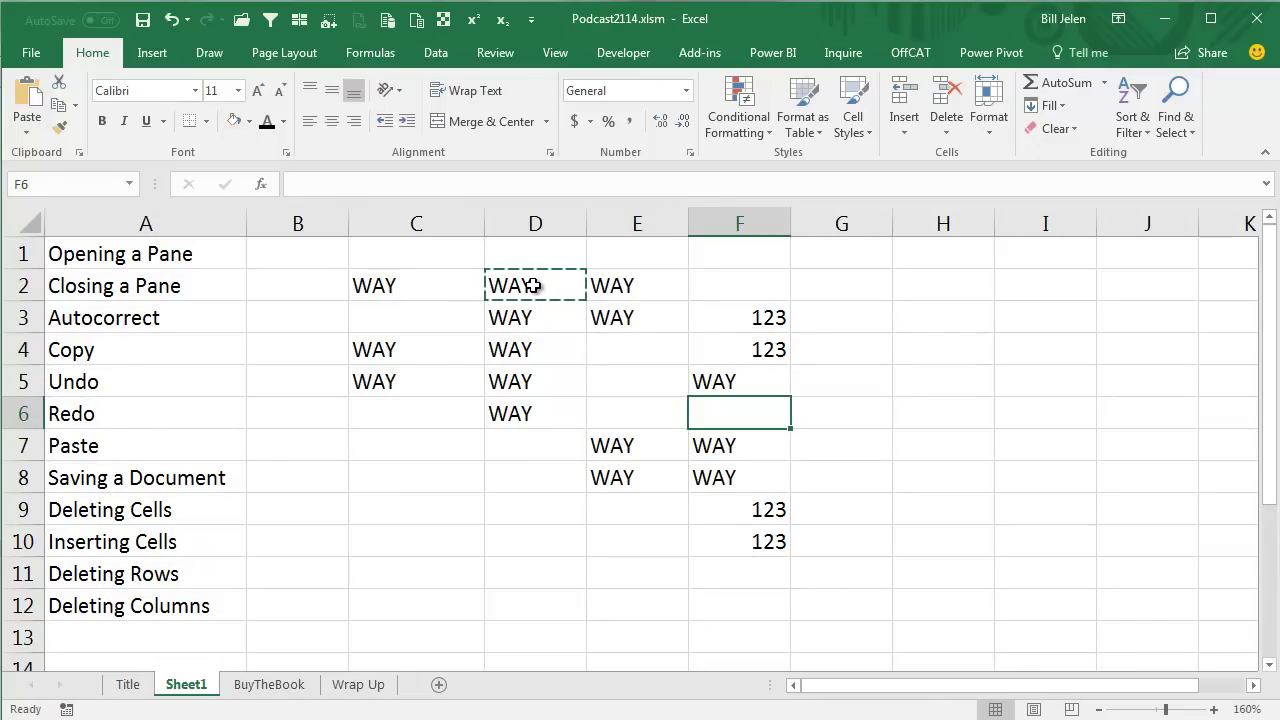